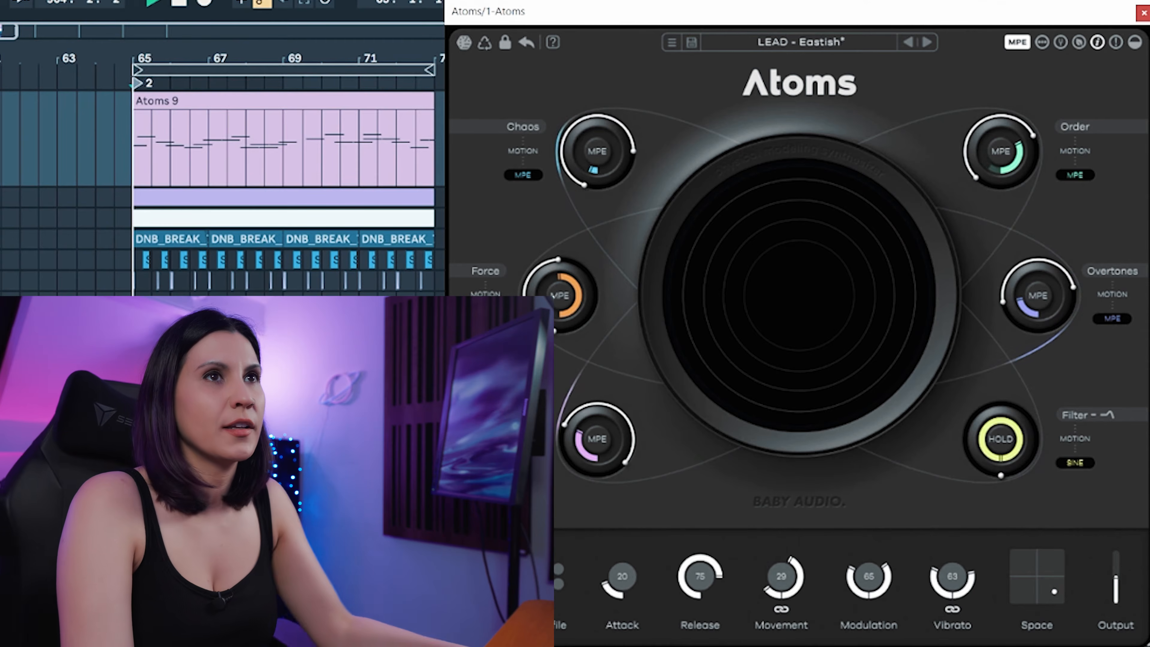
Browse the keys and lead presets in the Atoms preset list
left_click(845, 40)
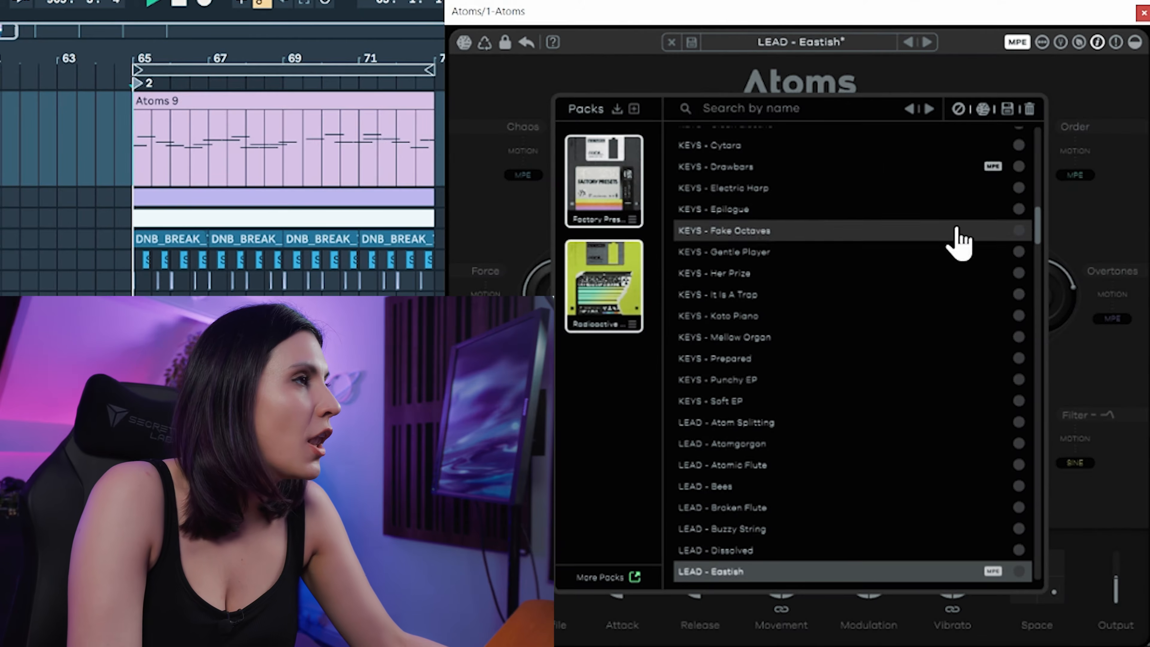
scroll(762, 298, "down", 10)
scroll(762, 298, "down", 3)
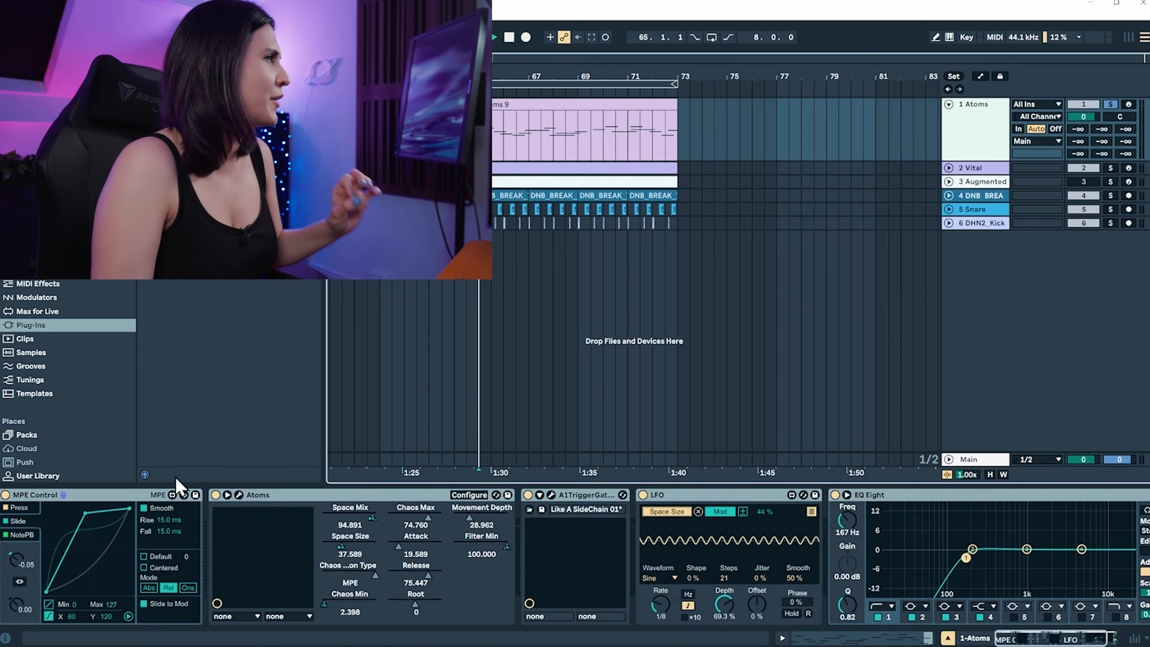
Close the Atoms plug-in window and inspect the clips and device chains of the Vital and Augmented Strings tracks
double_click(603, 104)
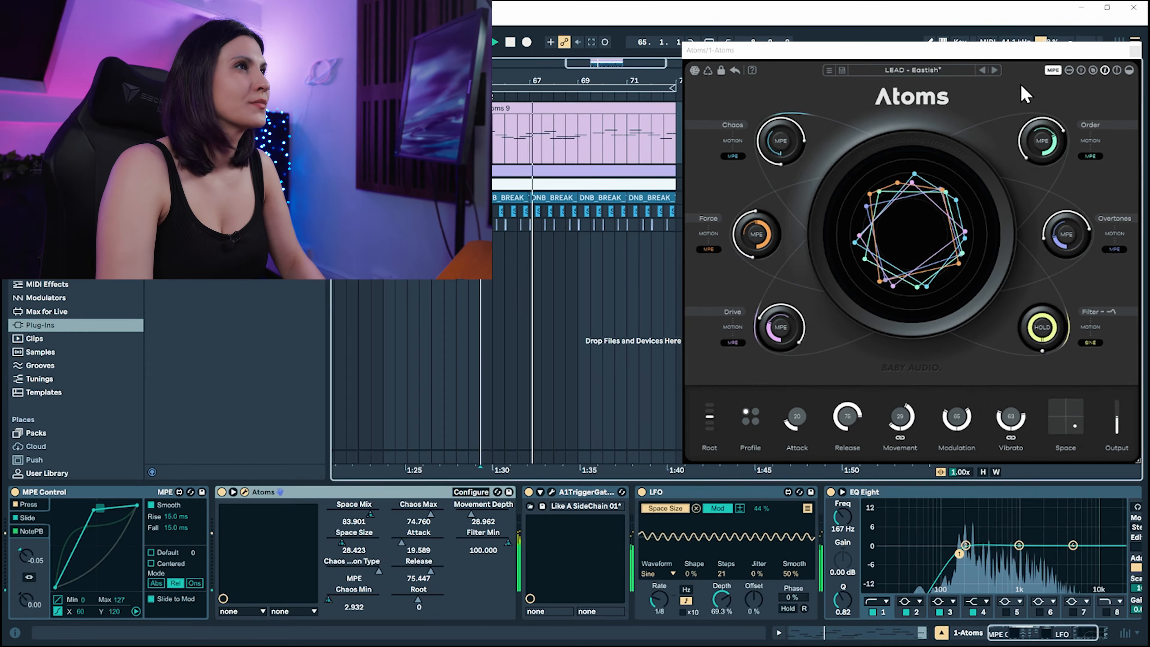
left_click(1134, 51)
left_click(963, 193)
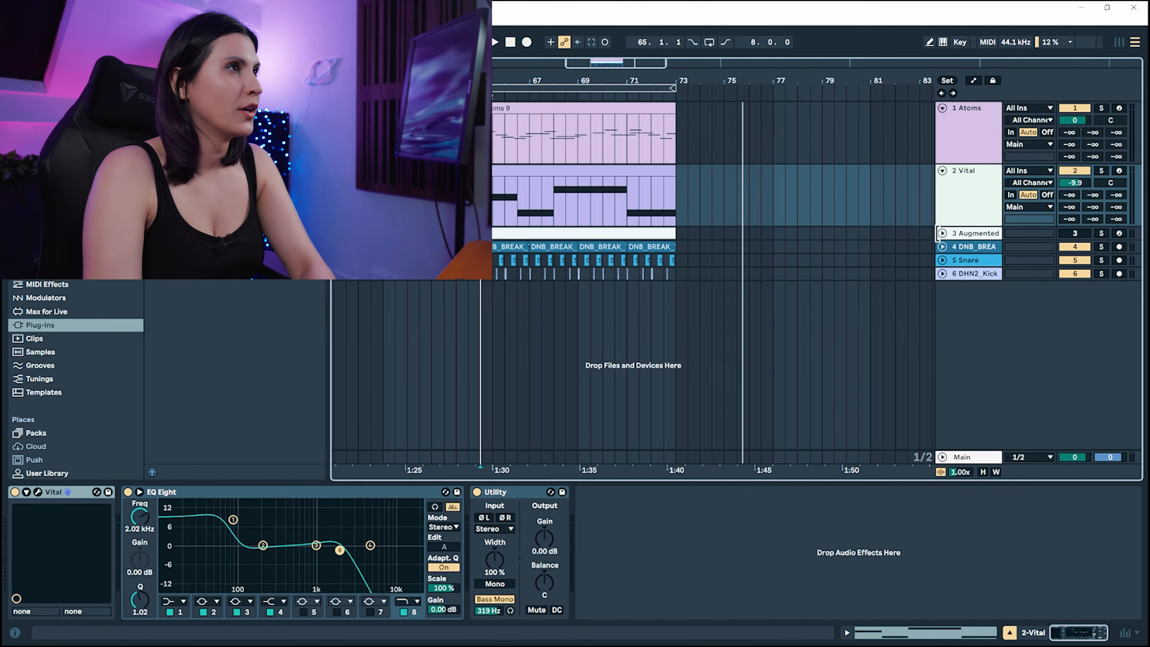
left_click(942, 233)
left_click(969, 255)
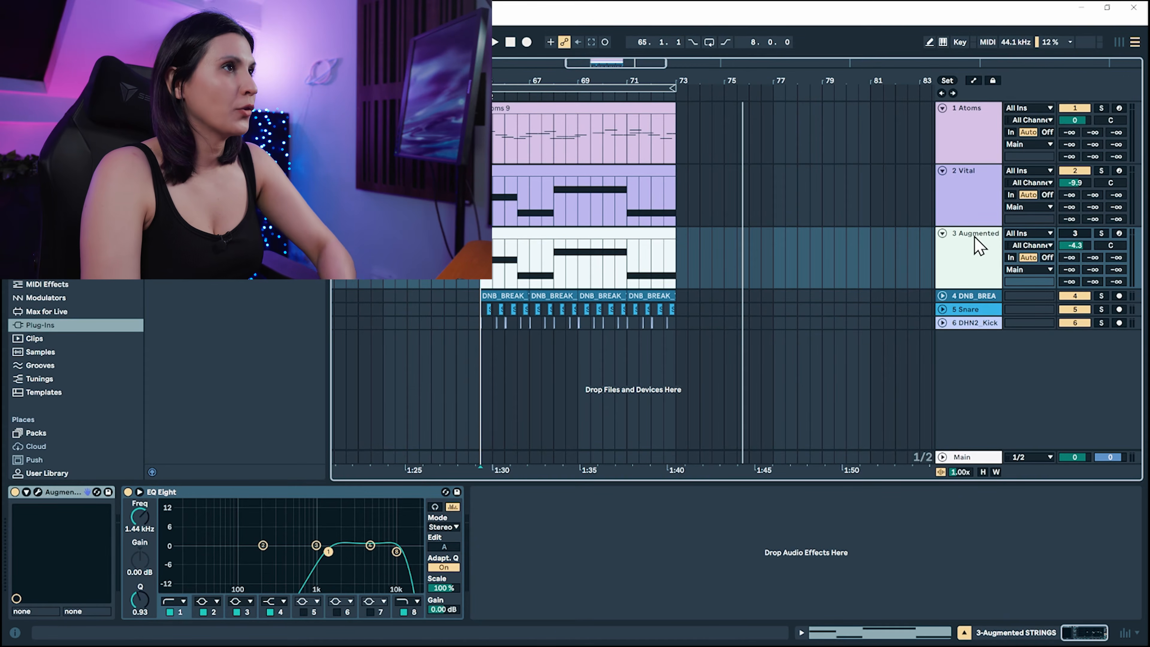
Fold the Augmented Strings track and inspect the waveforms and EQ Eight settings of the DNB_BREAK and Snare tracks one by one
left_click(942, 233)
left_click(942, 246)
left_click(969, 272)
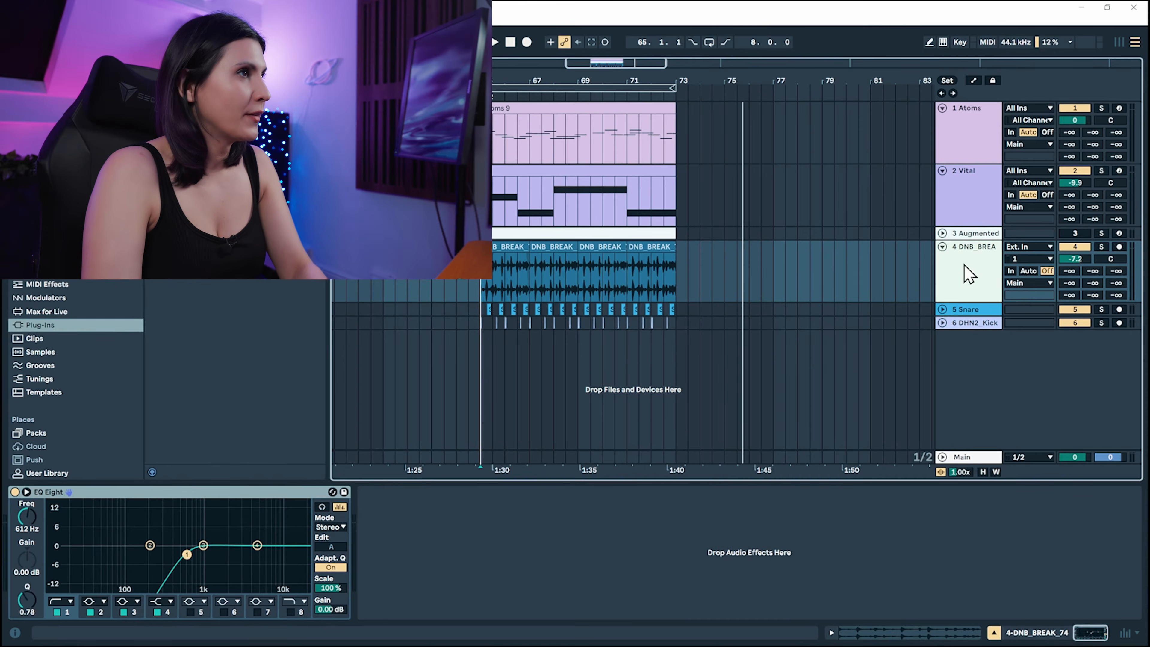
left_click(942, 247)
left_click(942, 260)
left_click(975, 299)
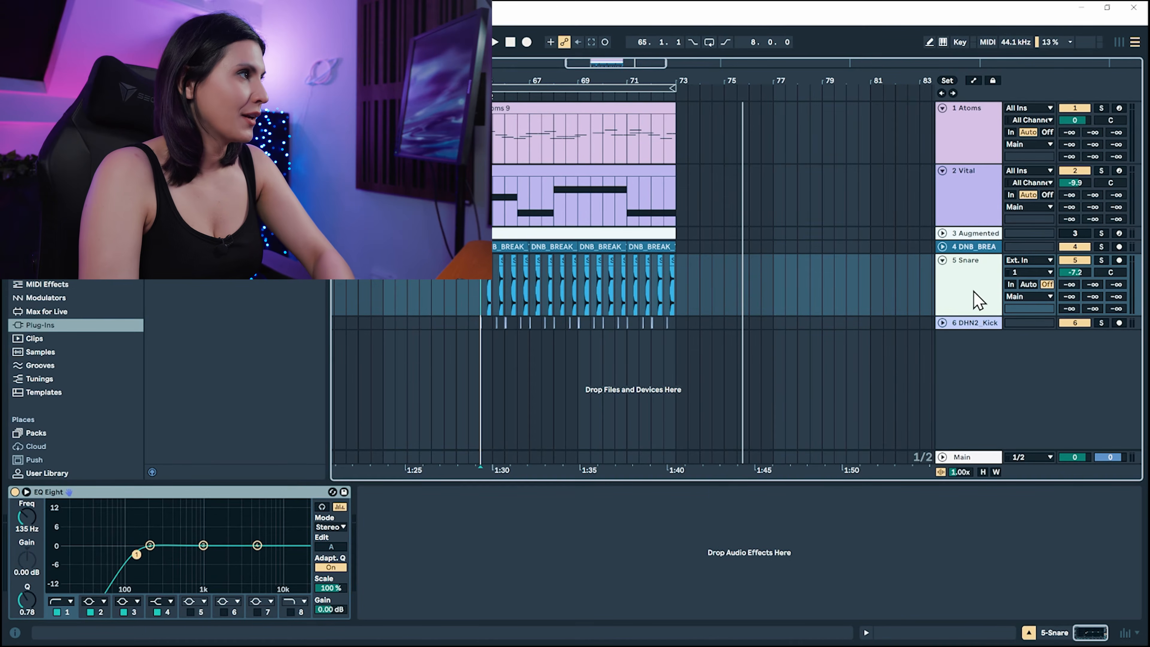
Check the DHN2_Kick track, fold the kick and snare tracks again, and return to the device chain of the 1 Atoms track
left_click(942, 322)
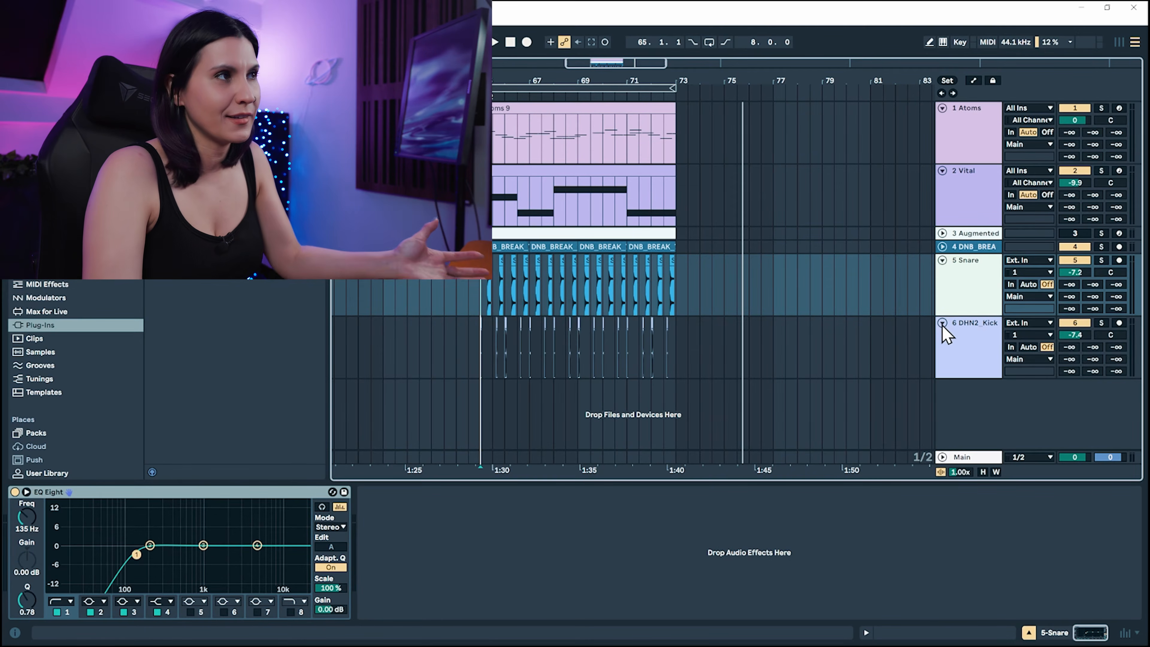
left_click(941, 322)
left_click(942, 260)
left_click(967, 198)
left_click(952, 144)
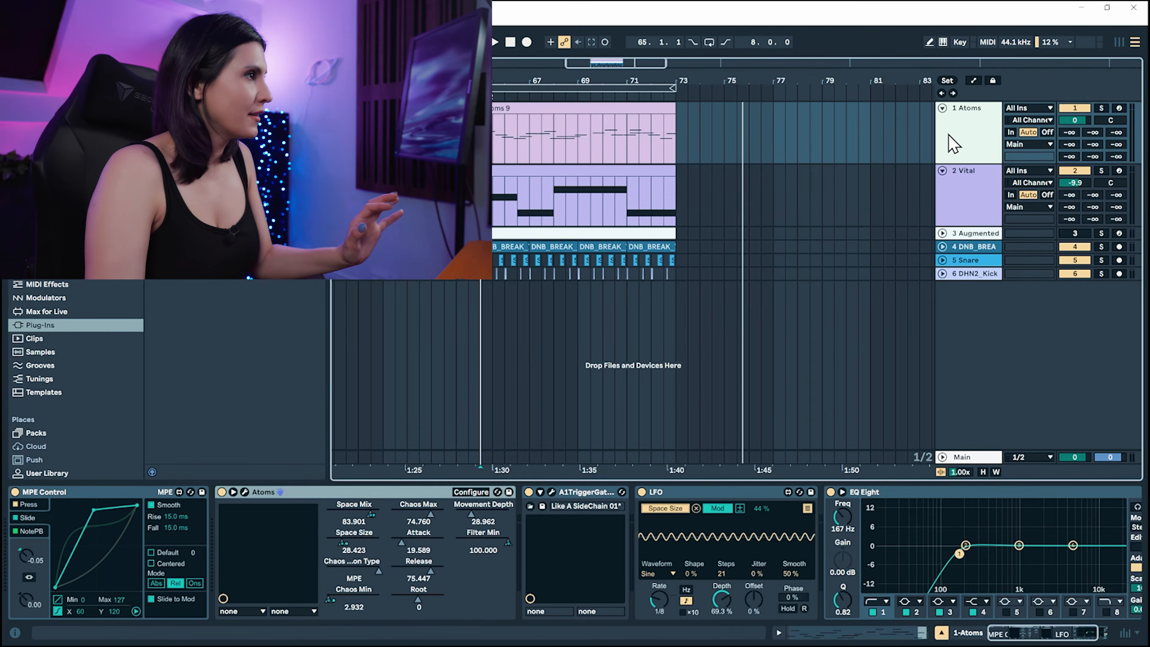
left_click(992, 188)
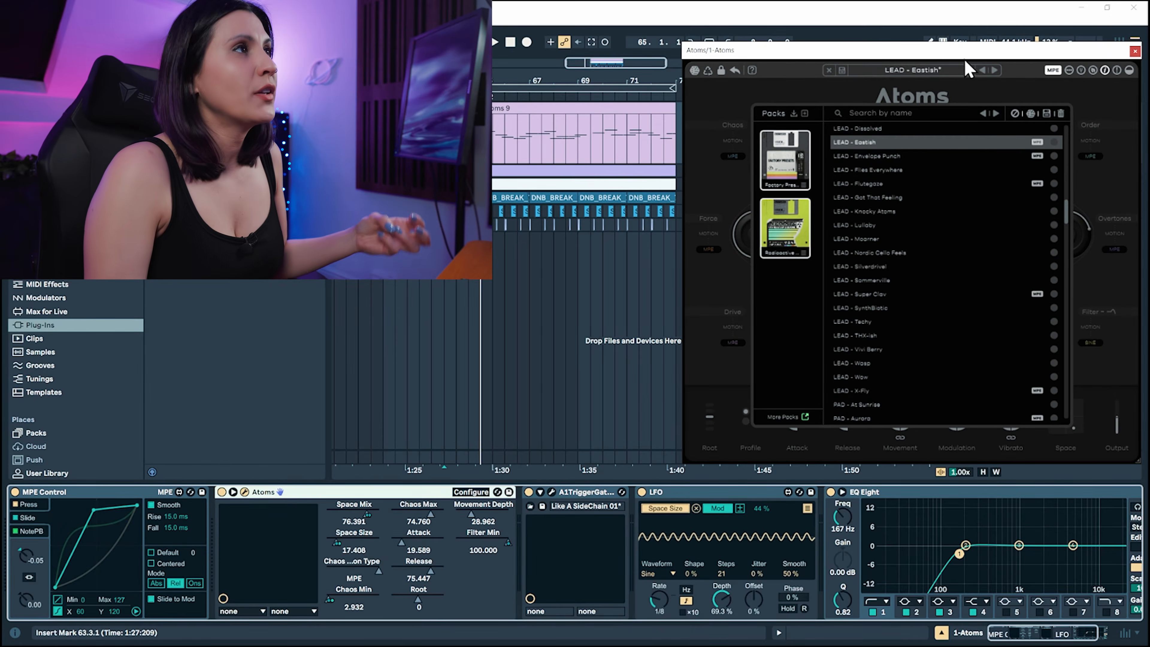
Load the PAD - Aurora preset into the Atoms instrument on track 7
left_click(936, 75)
left_click(937, 75)
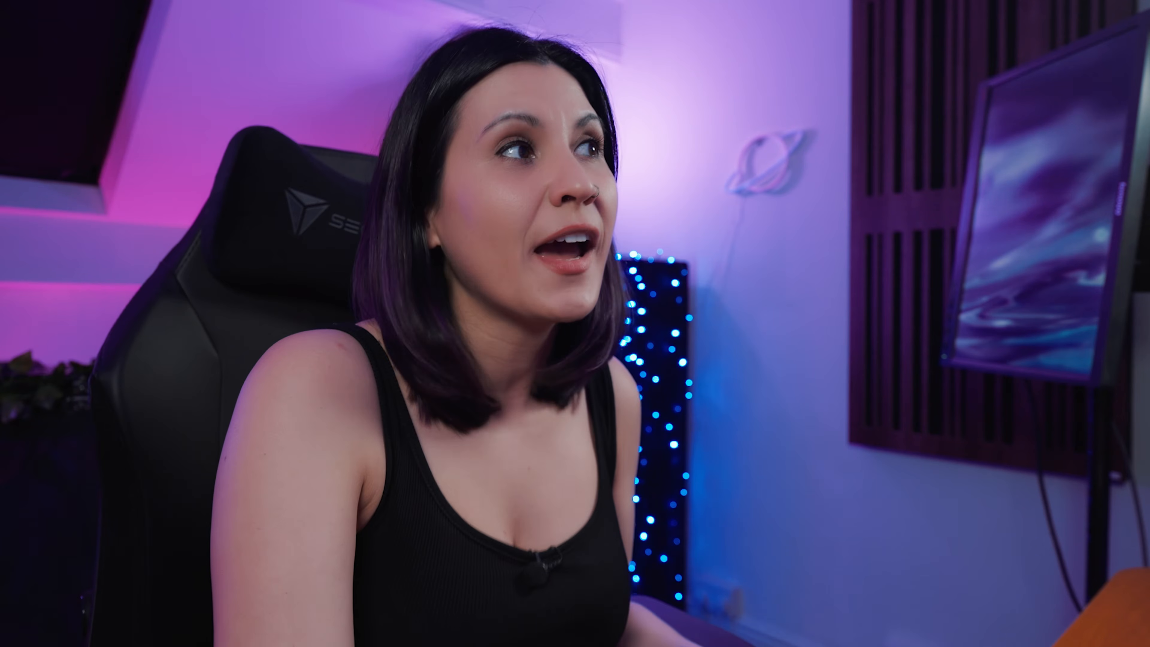
scroll(976, 375, "down", 10)
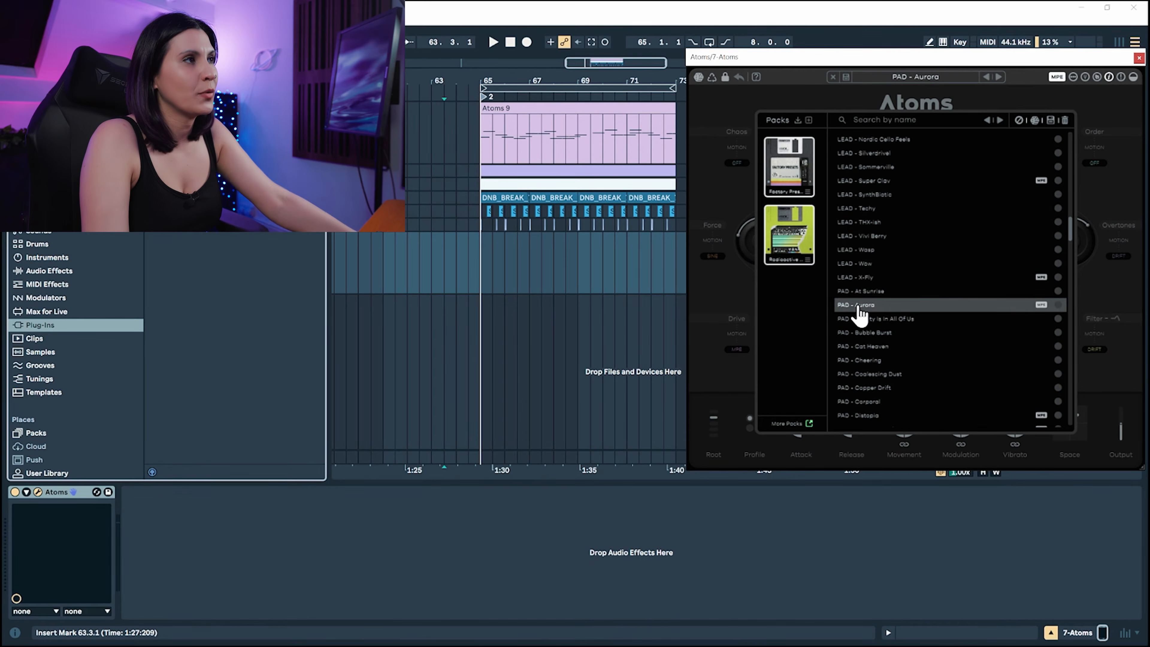
left_click(858, 305)
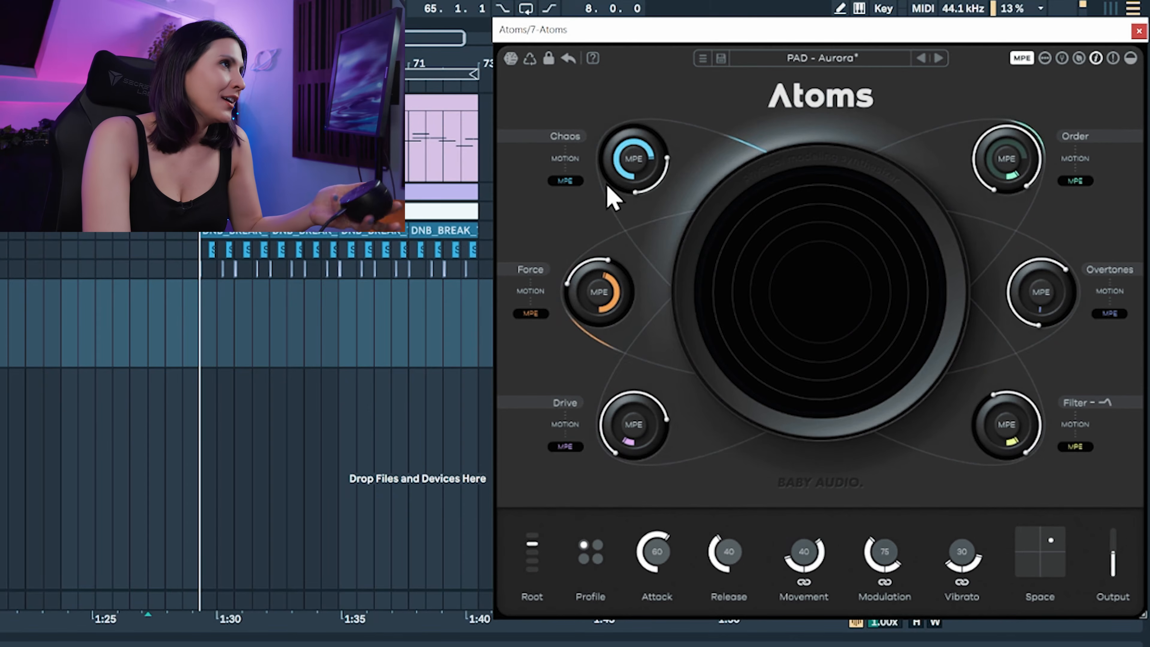
View the motion source options for the Chaos control, leaving it assigned to MPE
mouse_move(634, 161)
left_click(565, 180)
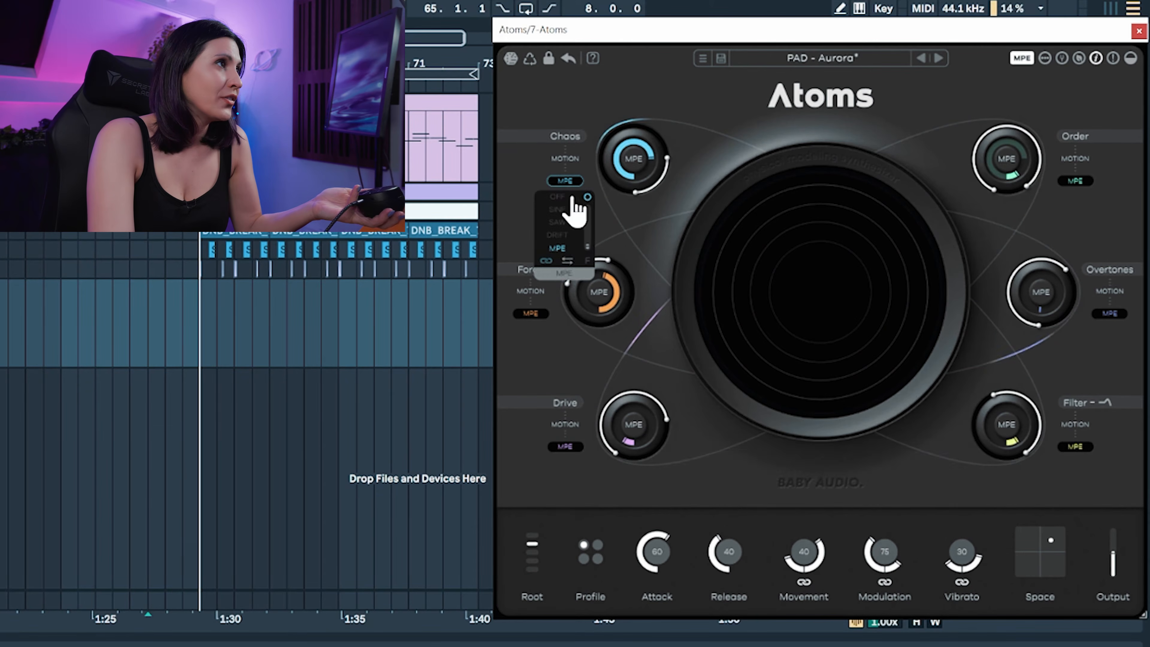
left_click(644, 297)
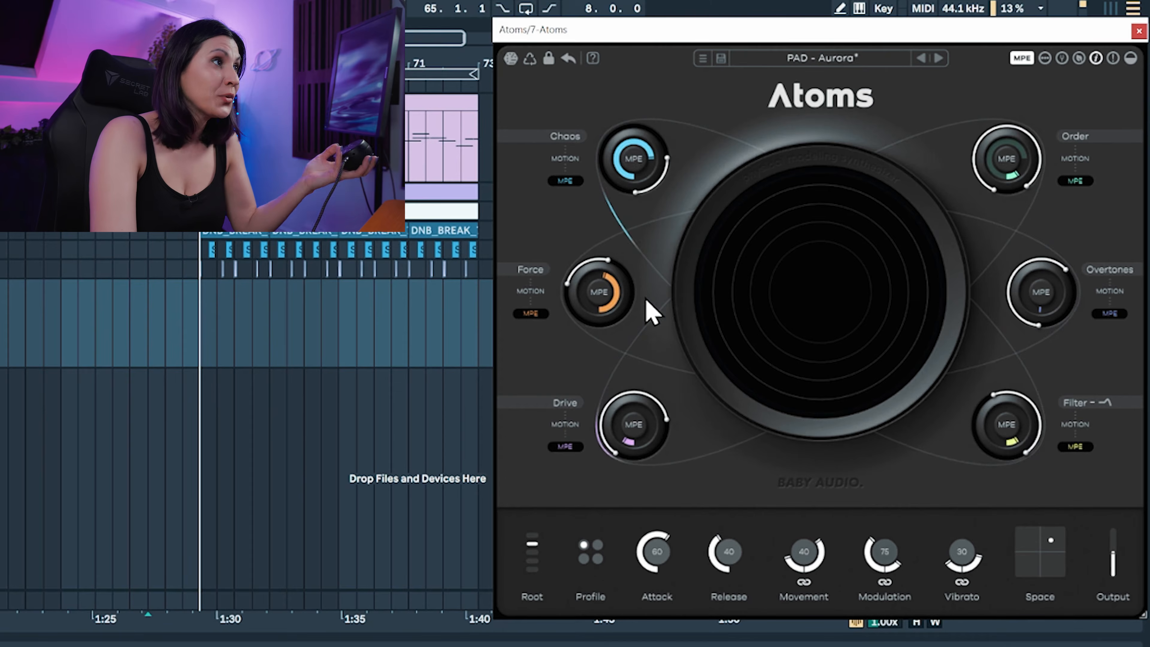
Close the Atoms window and record an eight-bar chord progression on track 7, starting at bar 65
left_click(1138, 31)
left_click(1109, 288)
left_click(900, 334)
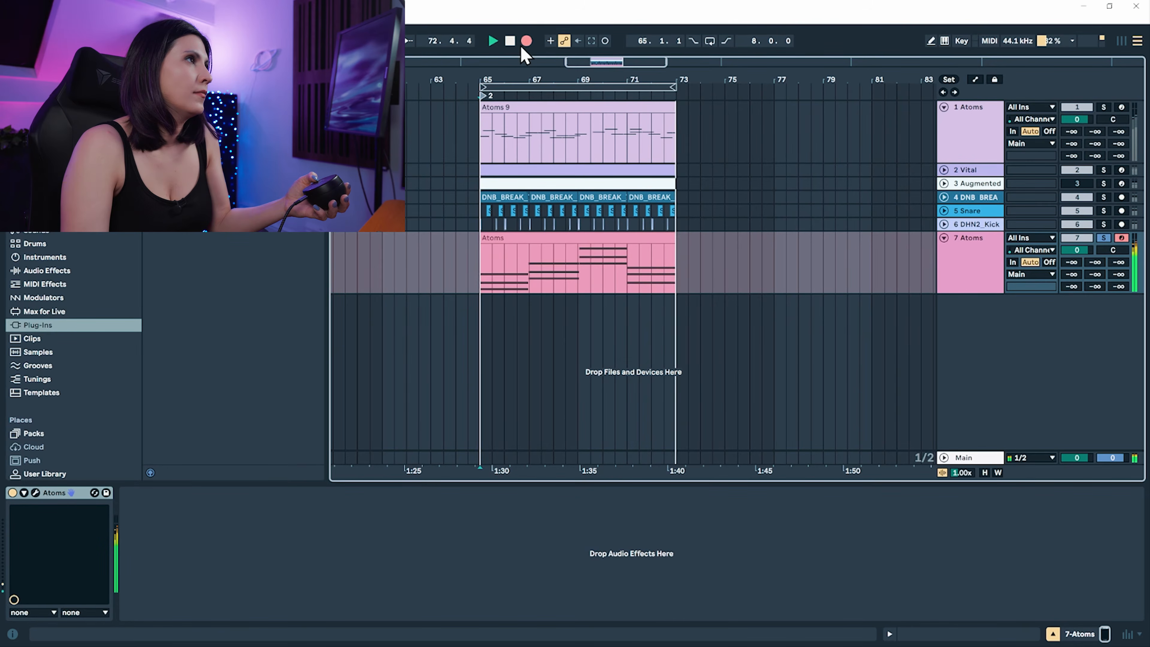
left_click(510, 41)
Open the recorded Atoms clip in the note editor and examine its chords against the F Minor scale
double_click(679, 263)
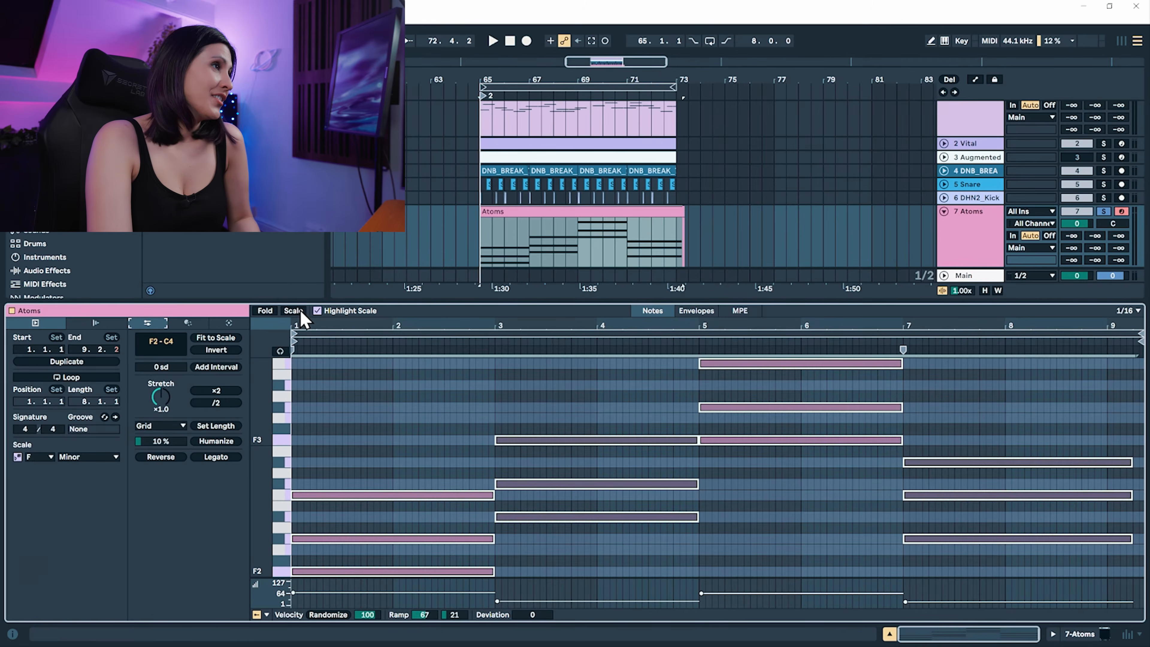
scroll(697, 444, "down", 2)
scroll(701, 444, "down", 3)
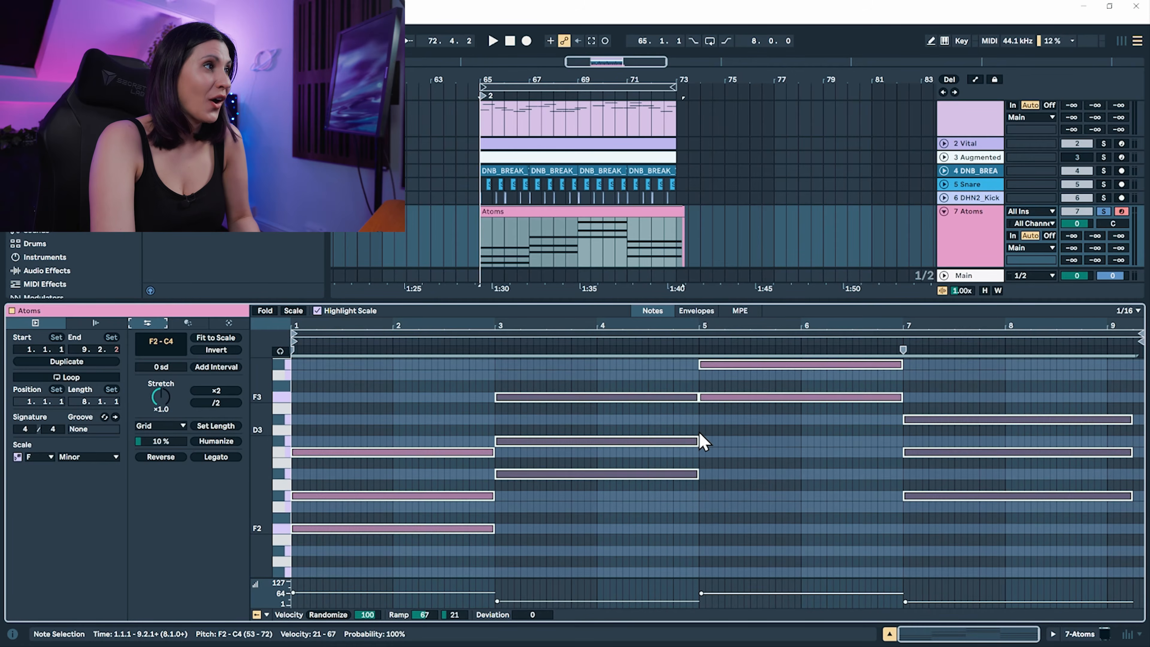
scroll(701, 437, "up", 1)
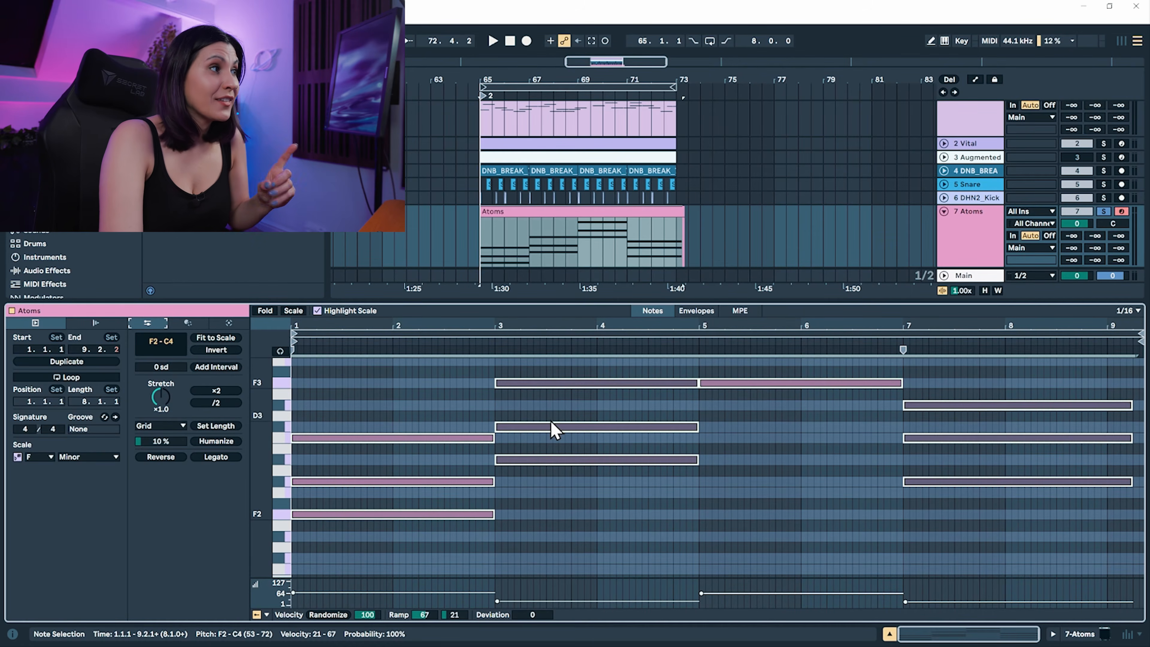
left_click(293, 311)
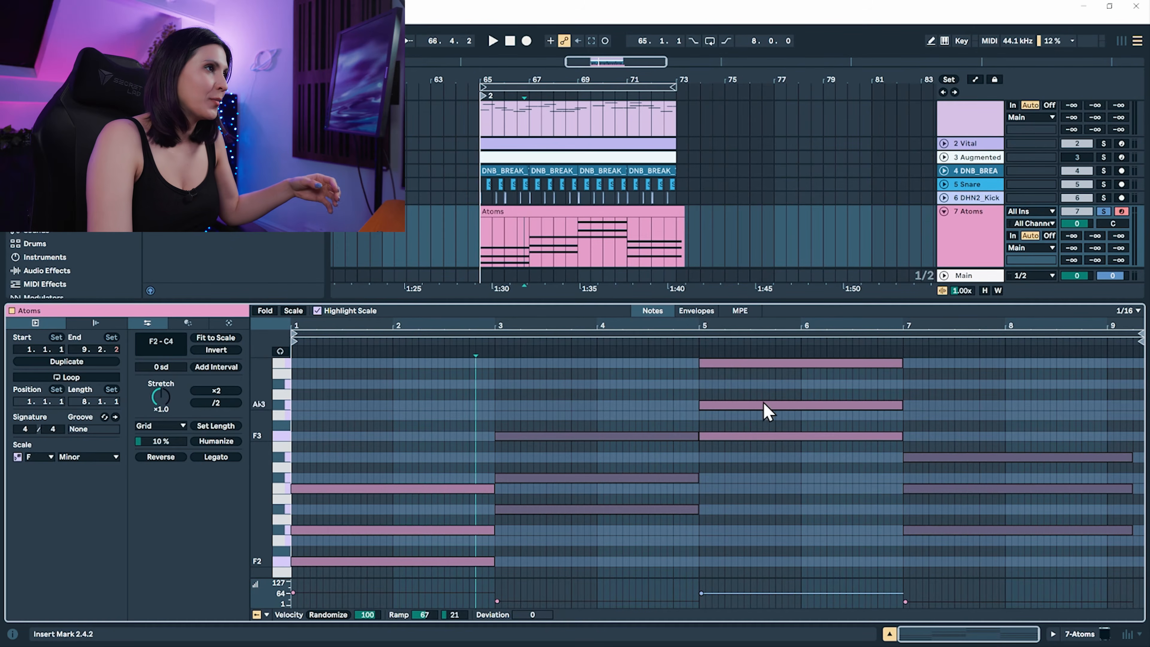
Lower the C4 and F3 notes of the chord starting at bar 5 by one semitone each
left_click(751, 362)
key("Down")
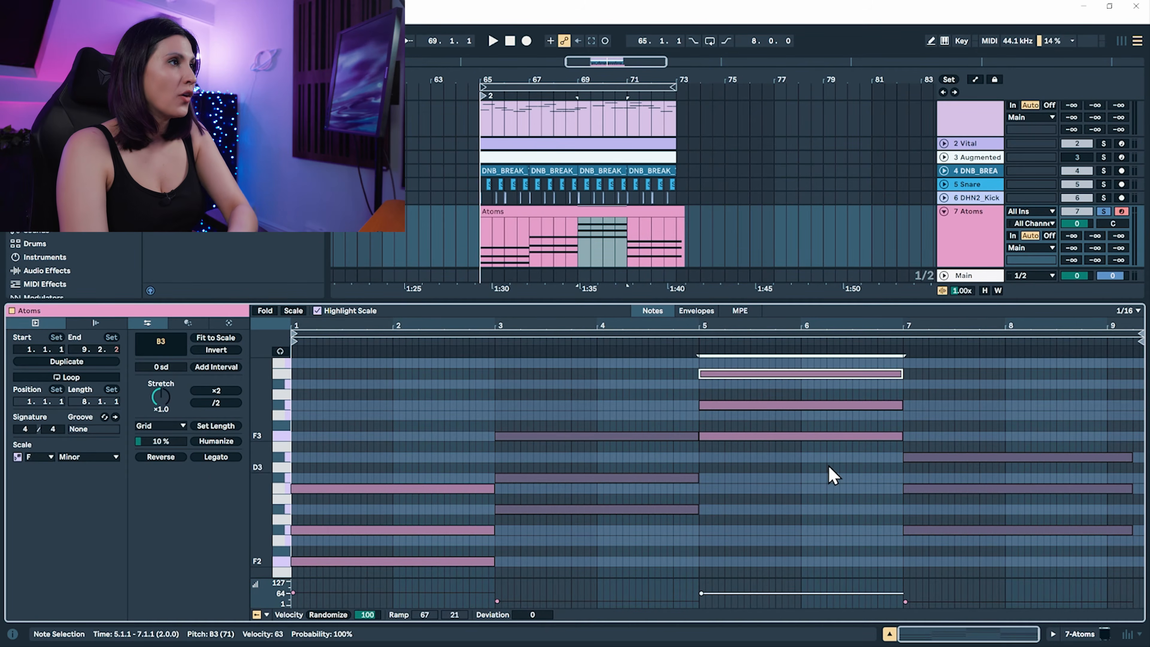
left_click(822, 436)
key("Down")
Fit all notes of the clip to the F Minor scale and show only the scale's keys in the note editor
left_click(344, 356)
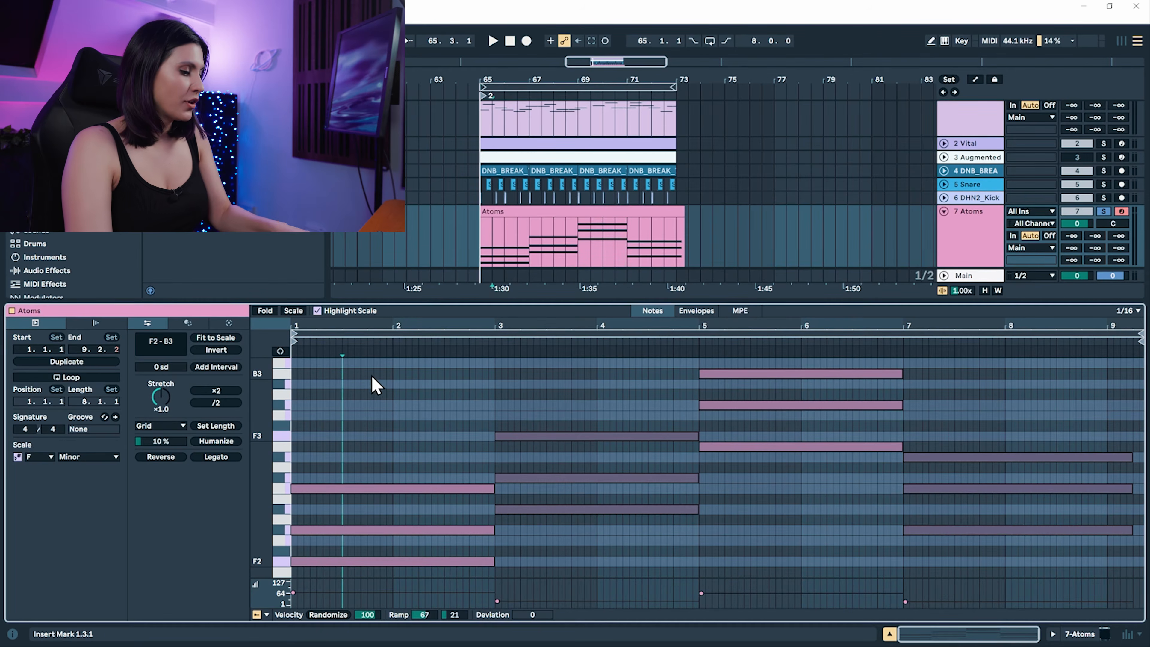
key("ctrl+a")
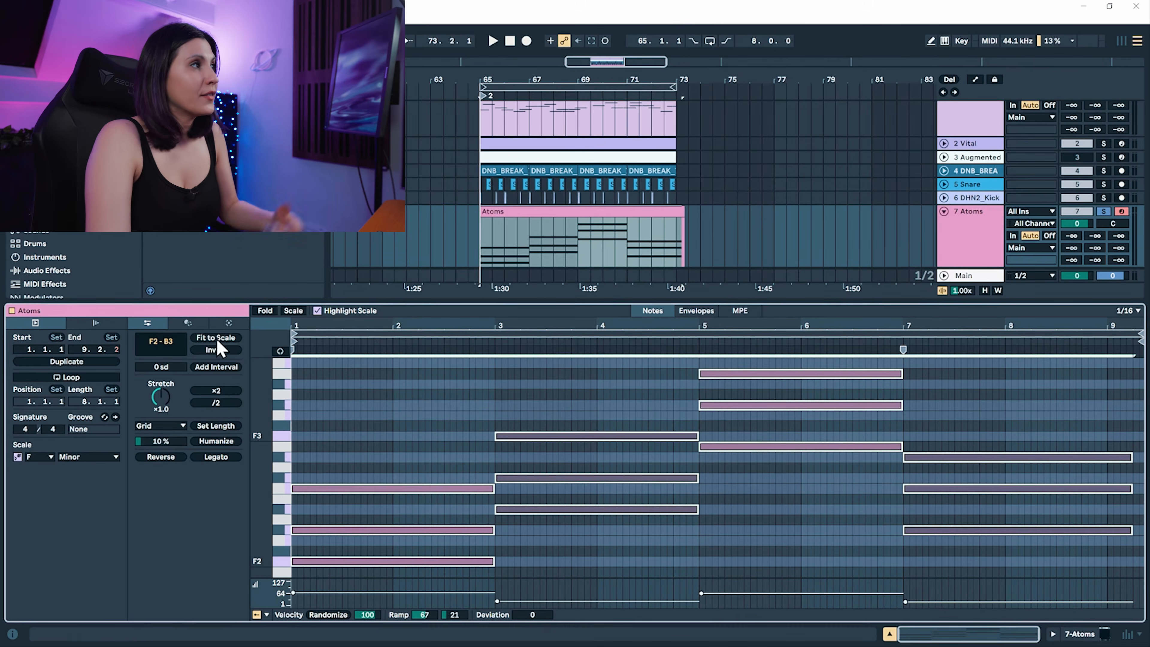
left_click(215, 337)
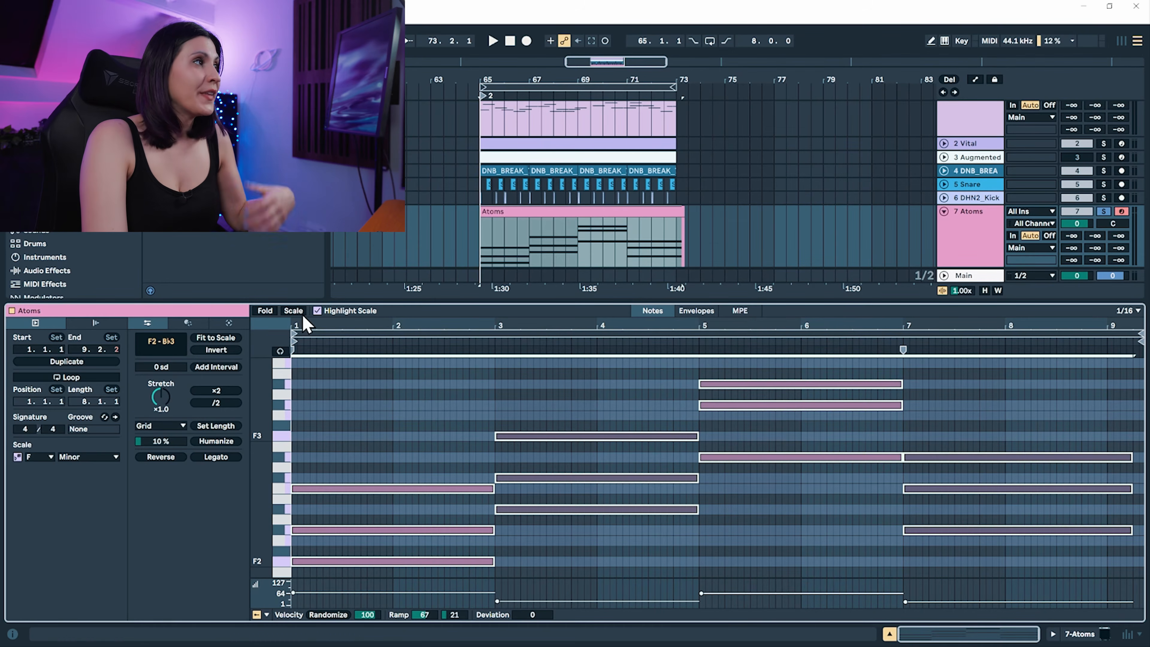
left_click(293, 311)
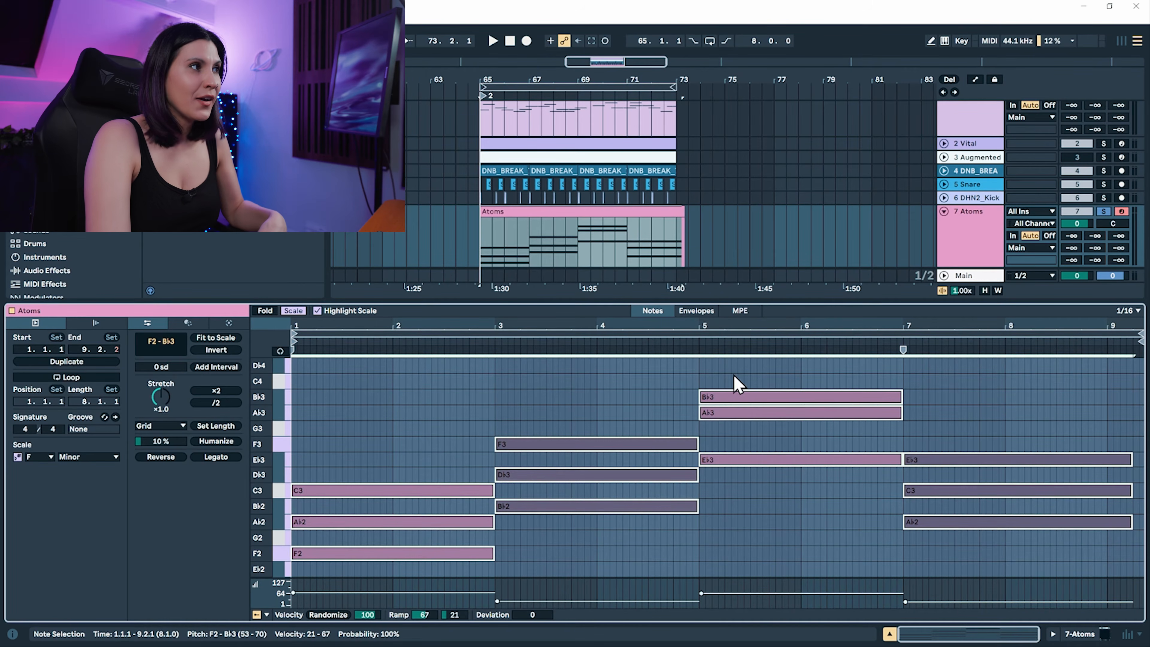
Move the top note of the chord at bar 5 down an octave to B♭2 and audition the chord
left_click(725, 428)
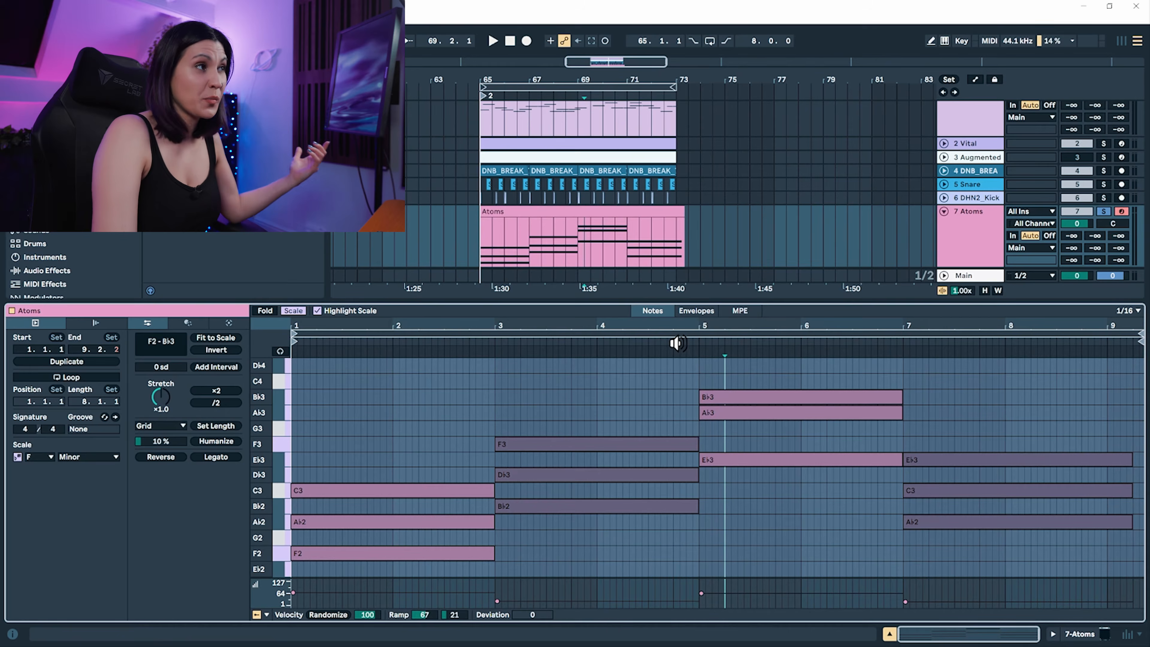
left_click(657, 342)
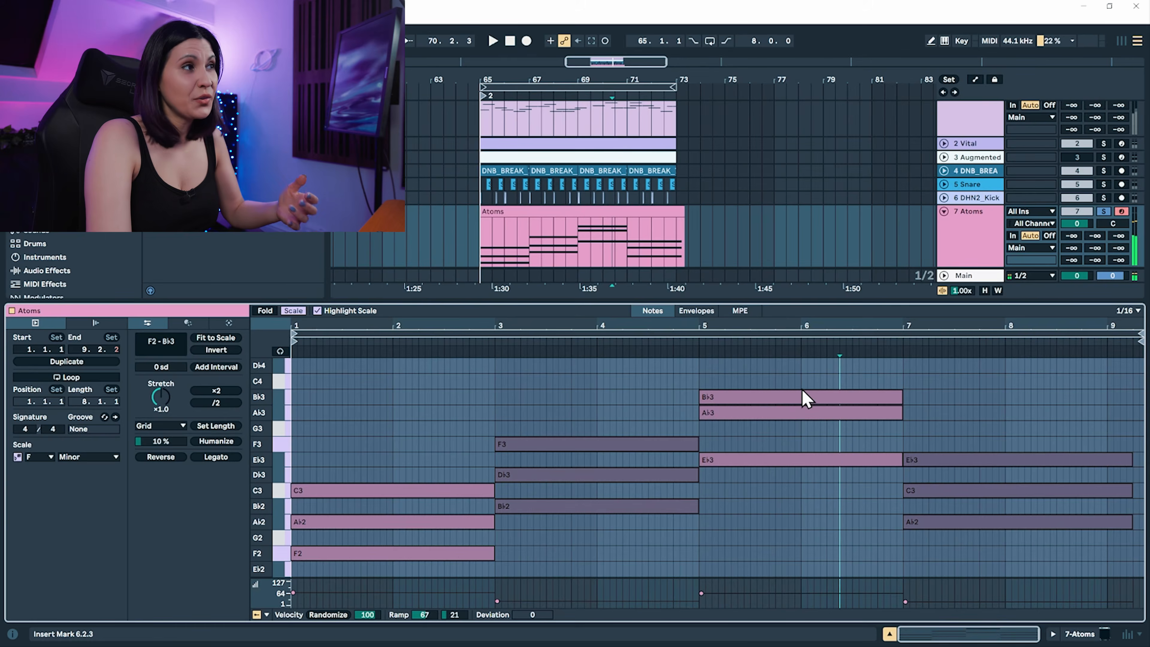
left_click(809, 399)
left_click_drag(808, 399, 896, 503)
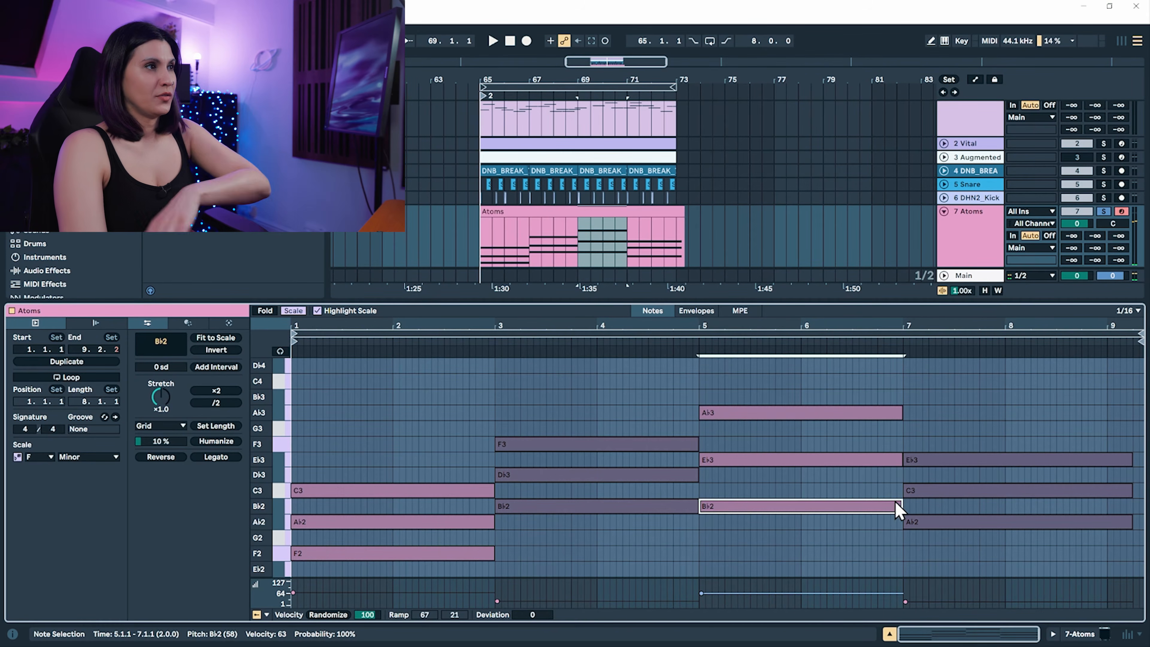
left_click(659, 342)
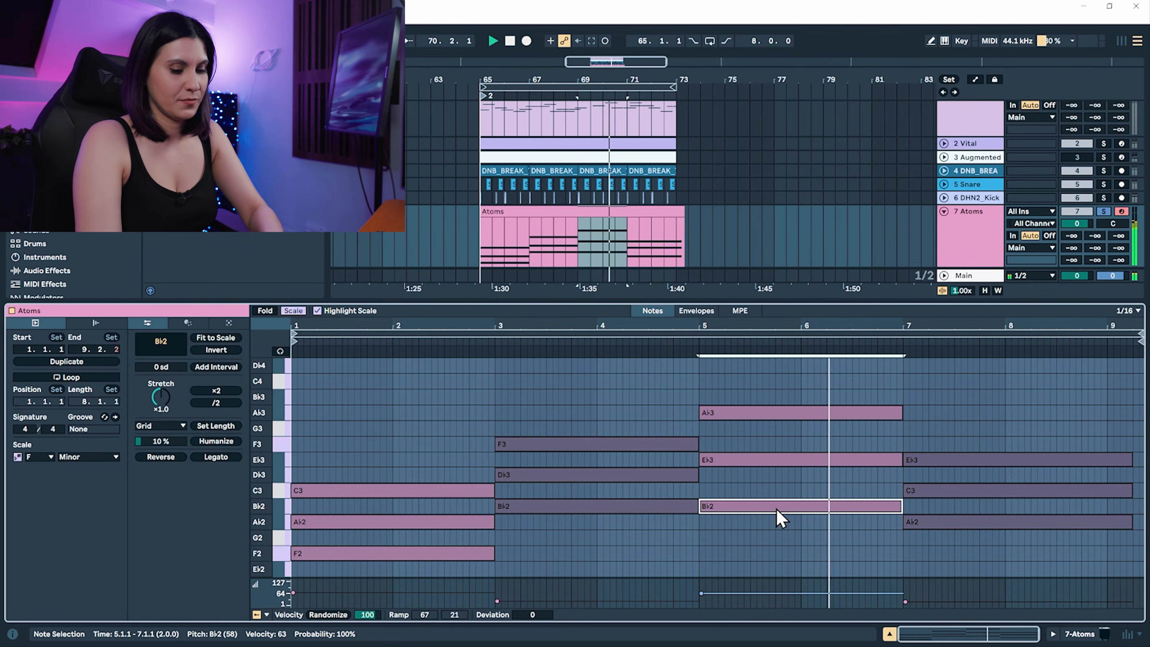
Try neighbouring scale pitches for the lowest note of the chord at bar 5 and set it to C3
key("Down")
key("Up")
key("Up")
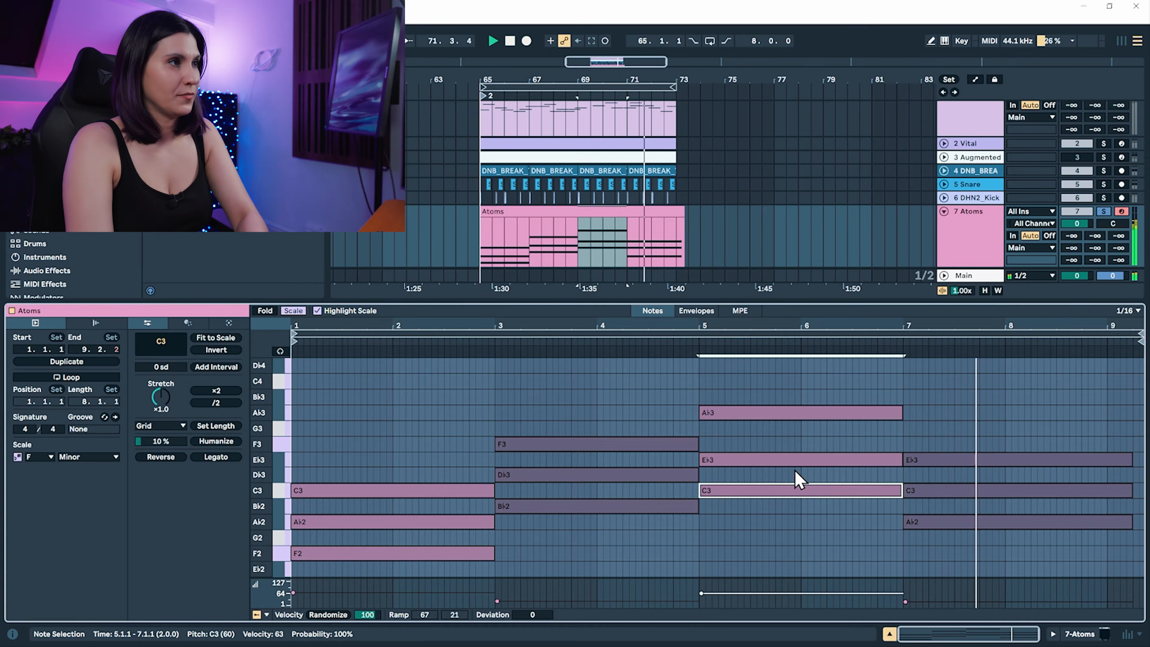
Examine the recorded MPE expression curves of the clip's notes, including the A♭3 note at bar 5
left_click(747, 312)
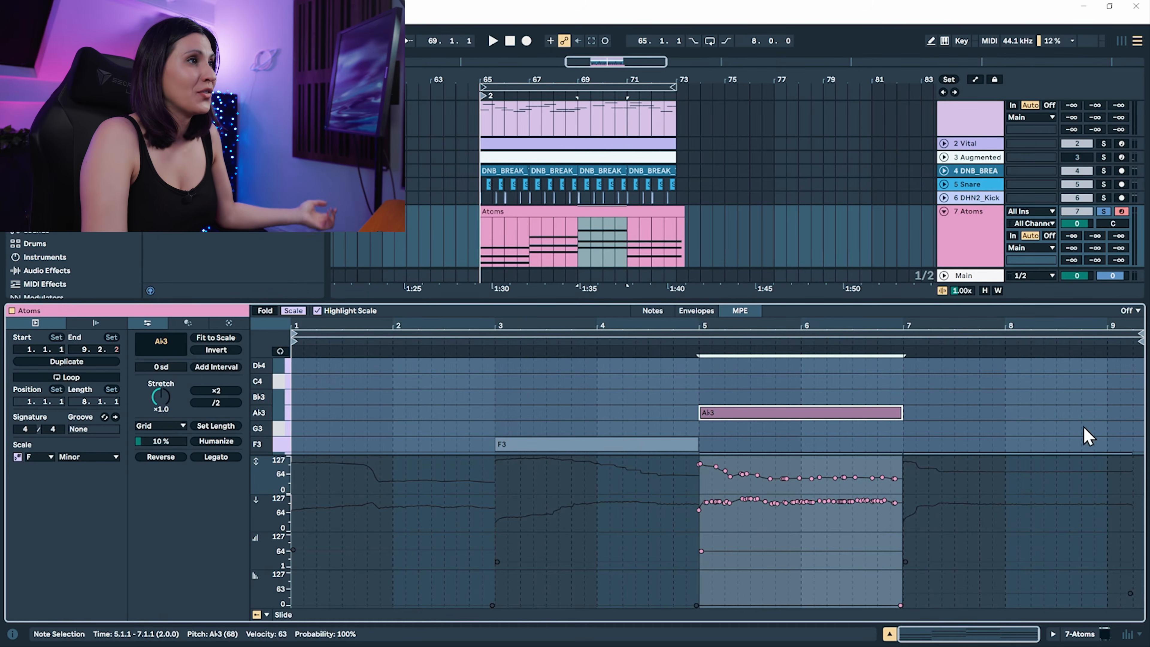
left_click(1026, 383)
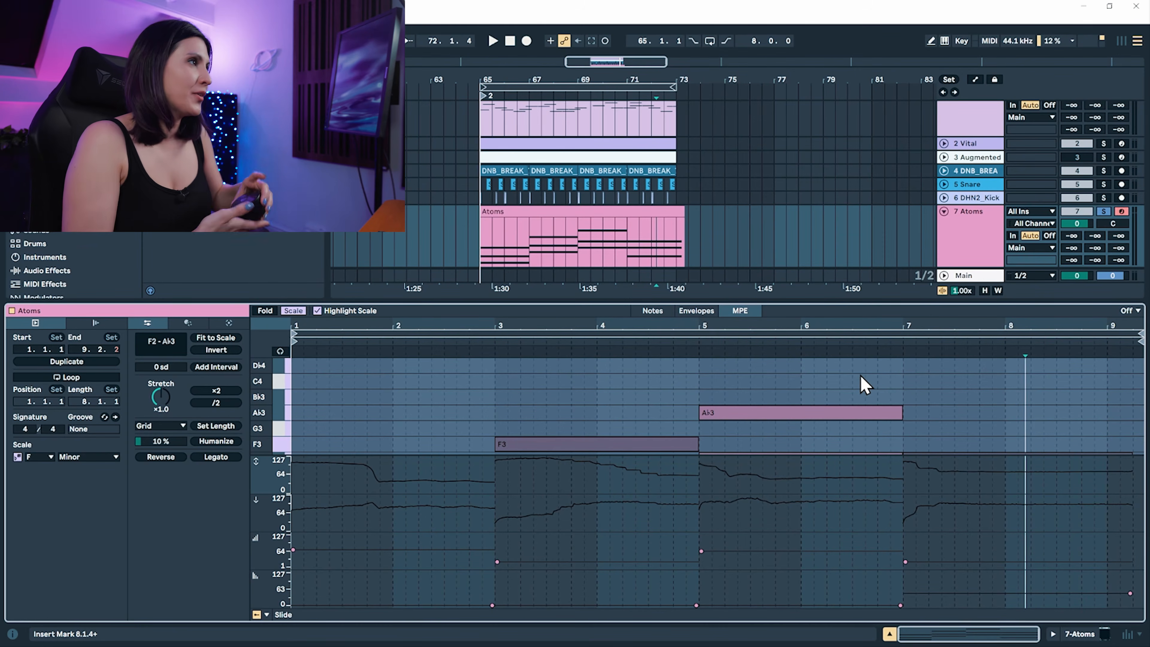
left_click(667, 312)
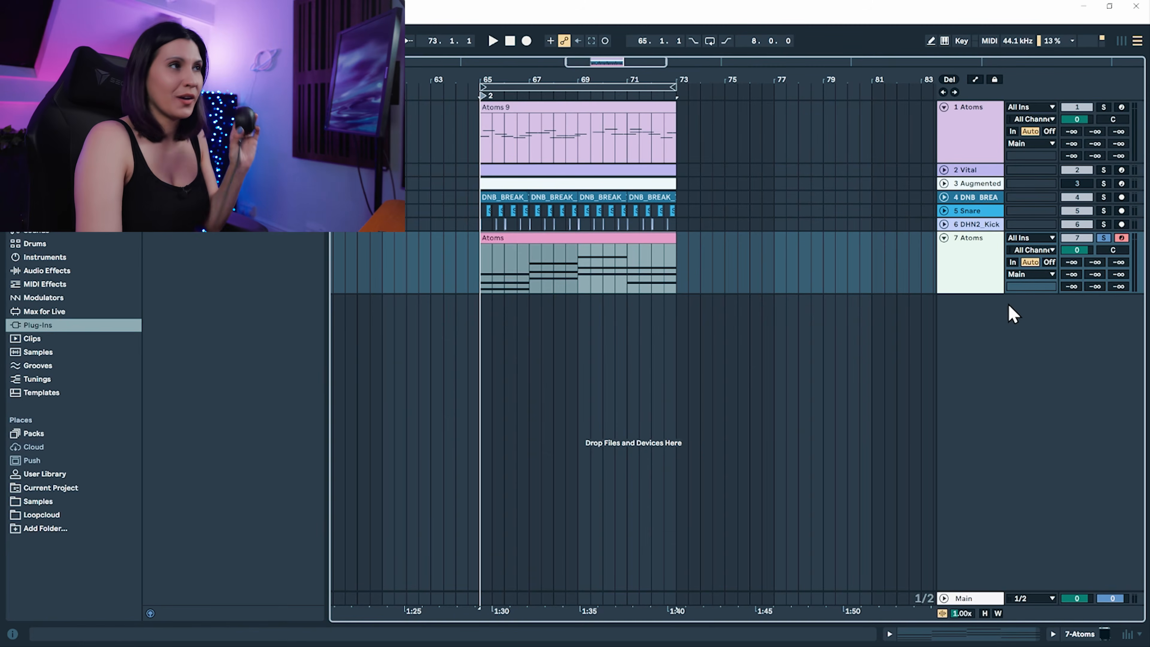
Open the Atoms instrument on track 7 and bring up its preset list
double_click(991, 262)
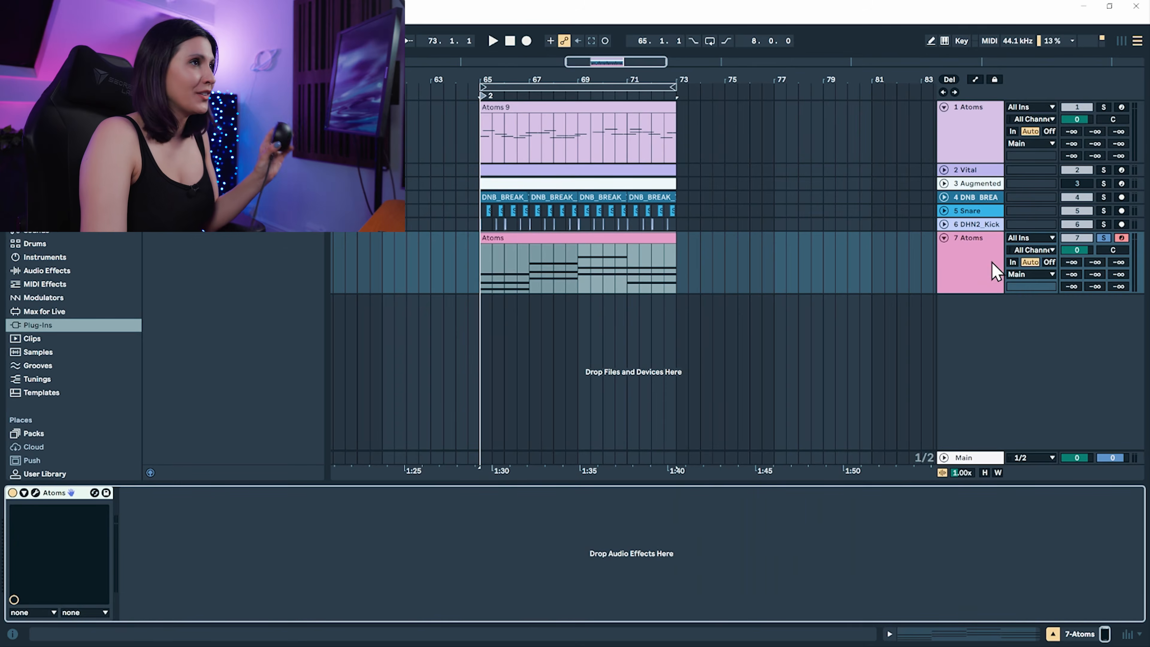
left_click(36, 493)
left_click(950, 77)
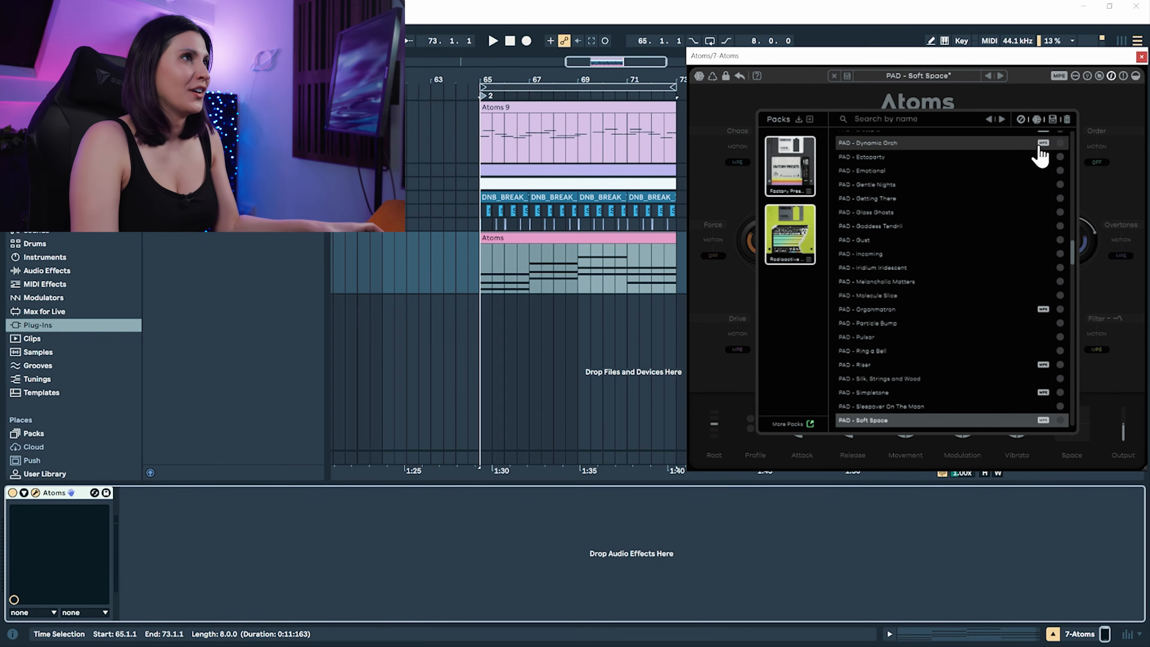
Browse the Atoms preset list through the pluck and pulsing presets for MPE-tagged sounds and close the instrument
scroll(1041, 190, "down", 4)
scroll(1041, 195, "down", 8)
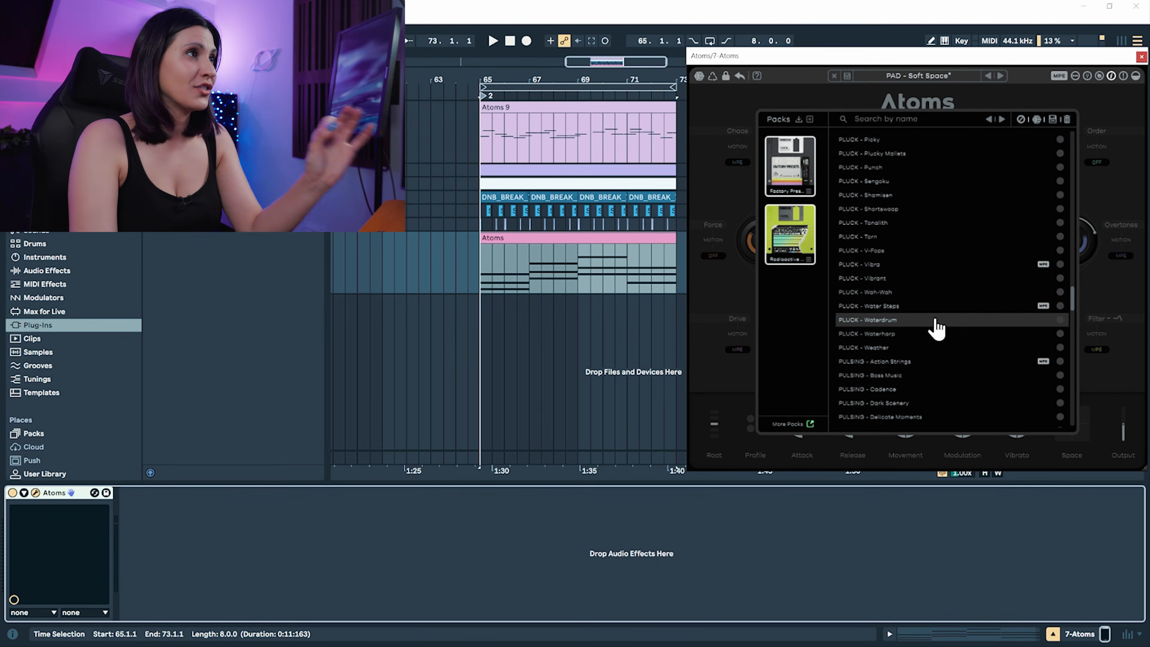
scroll(968, 297, "down", 4)
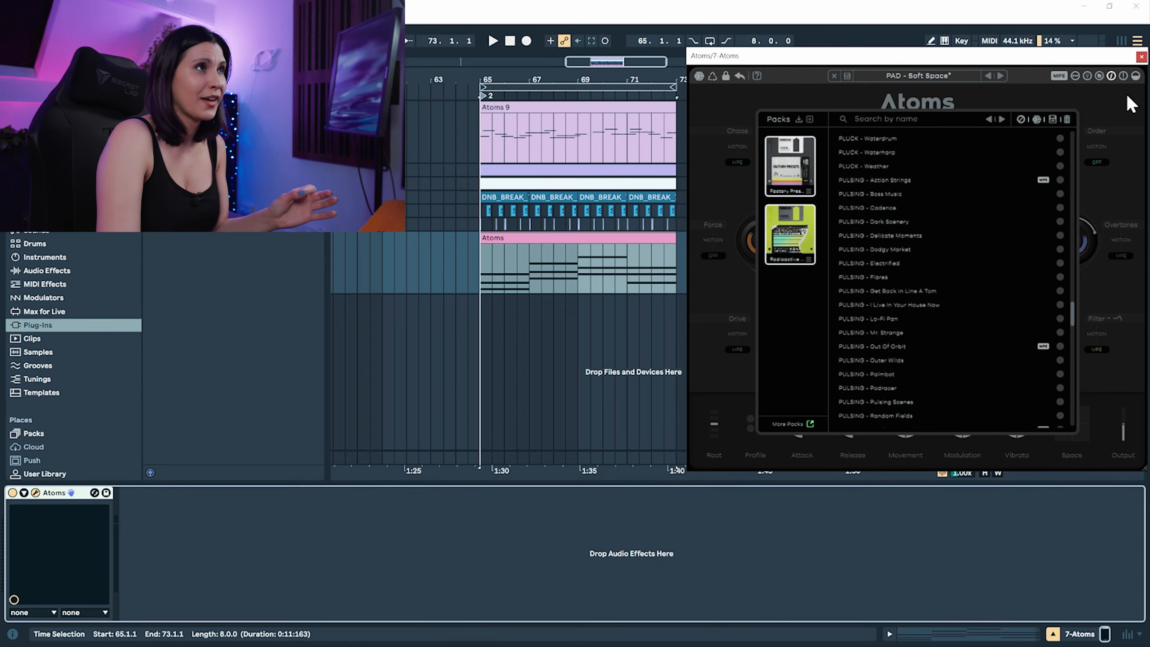
left_click(1140, 57)
left_click(976, 258)
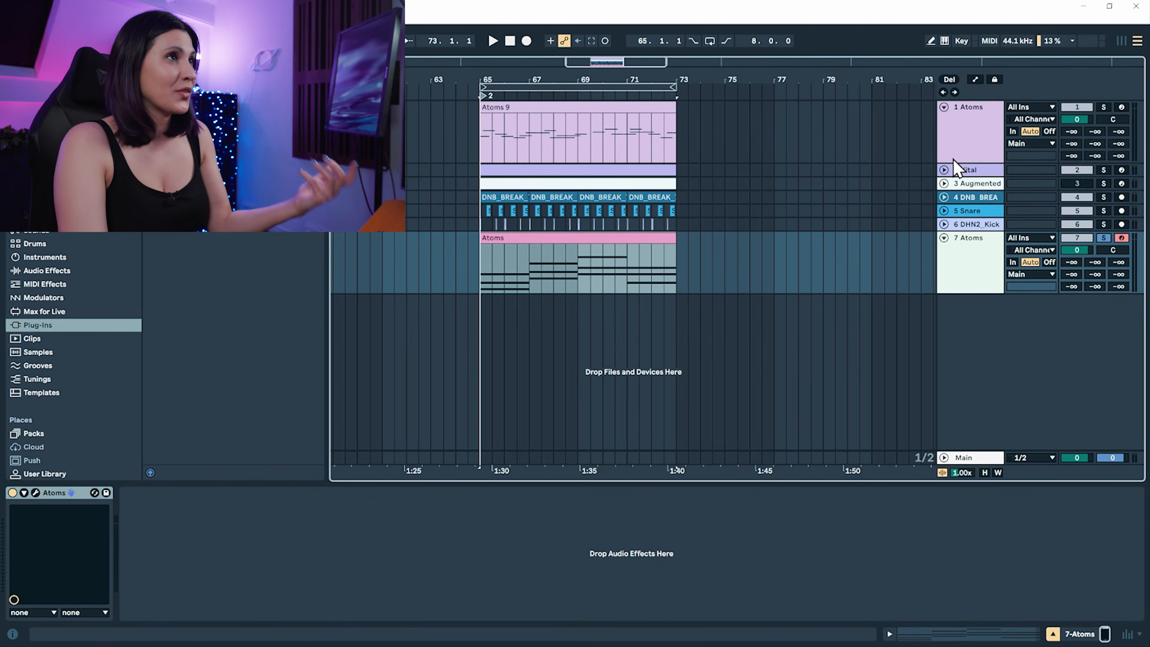
Review the device chain of track 1 Atoms, including the A1TriggerGate plug-in with its Like A SideChain 01 preset
left_click(981, 130)
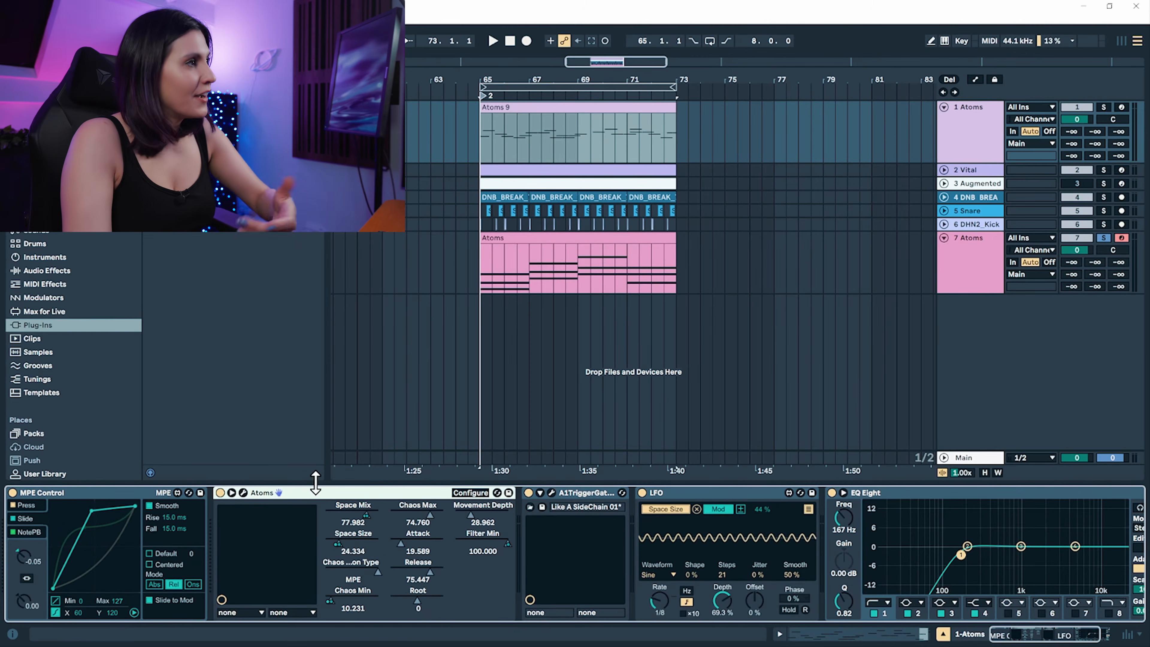
left_click(600, 495)
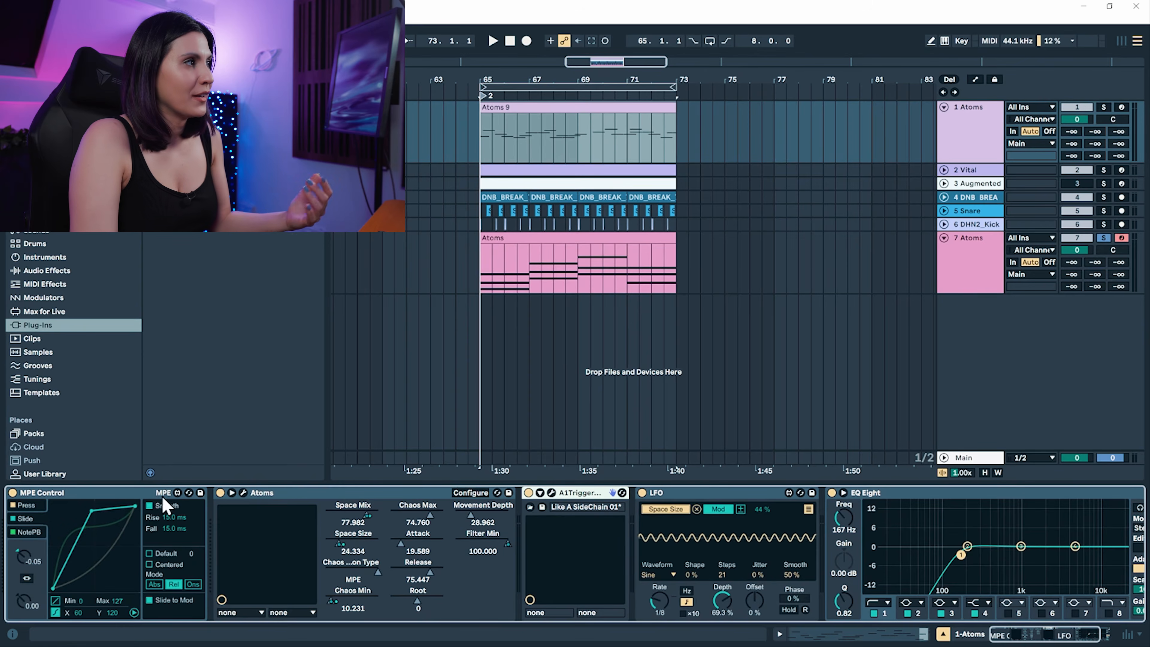
left_click(329, 492)
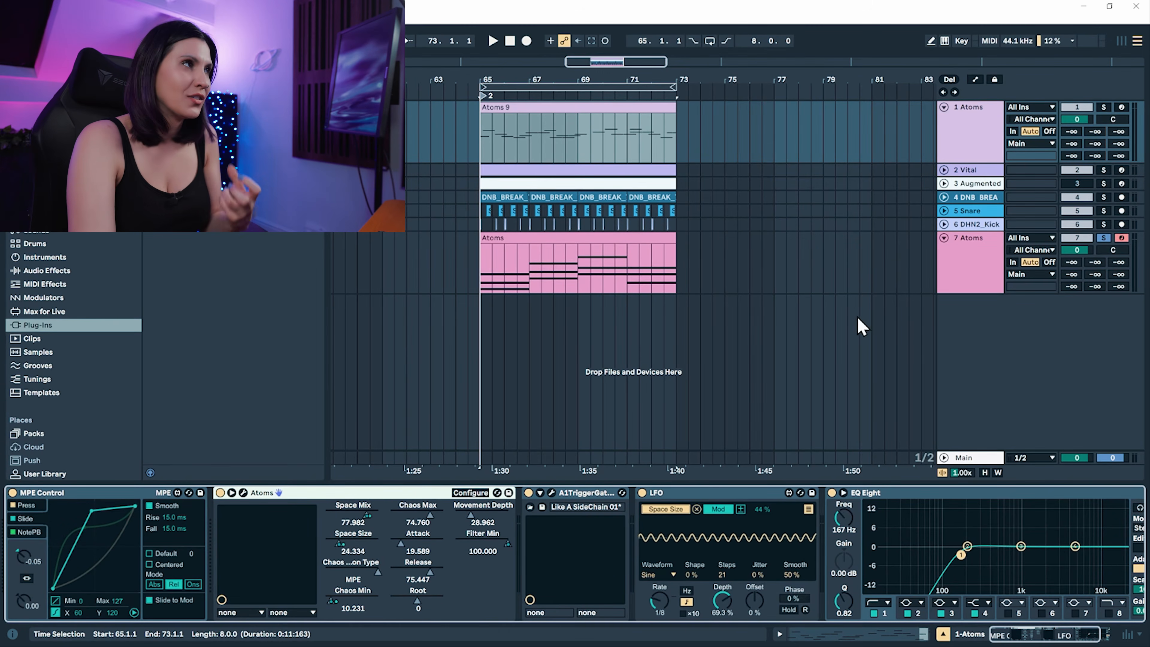
left_click(551, 493)
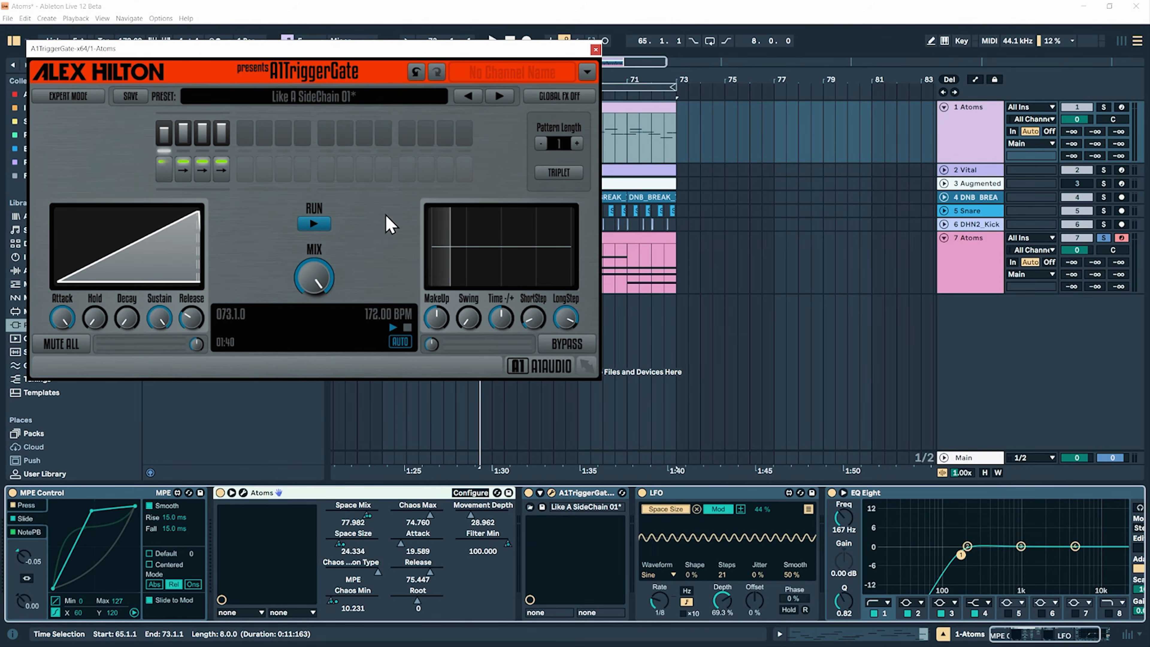
left_click(596, 49)
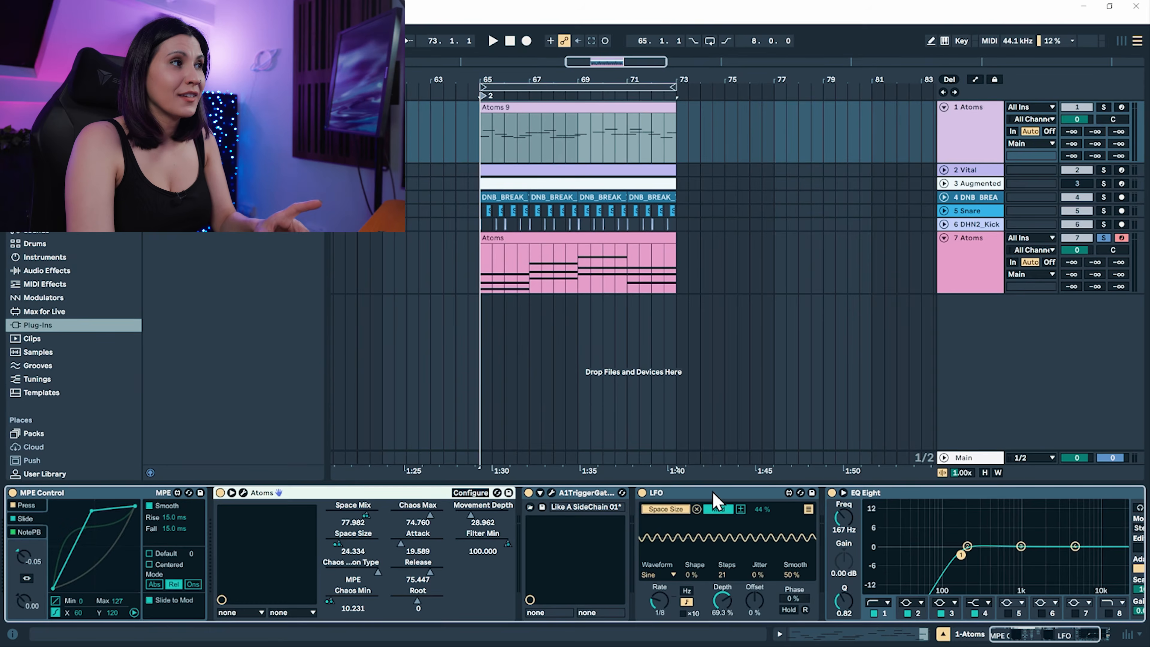
Show the LFO's full mapping list and map Atoms' Release to a free slot with a 64% range
left_click(699, 502)
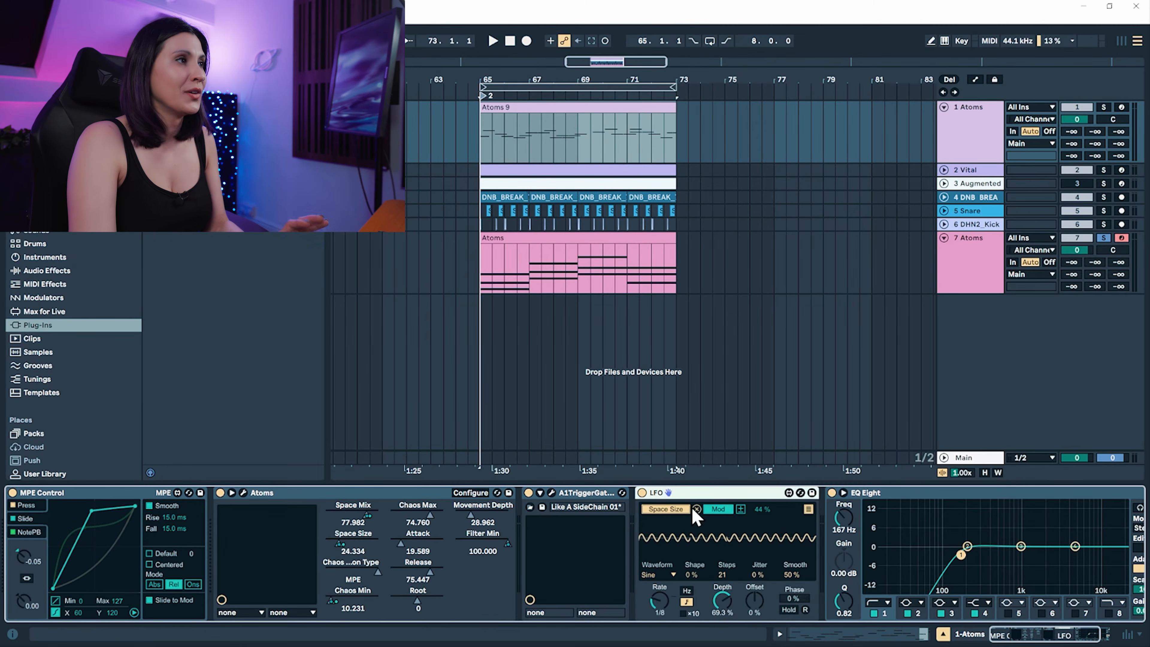
left_click(808, 509)
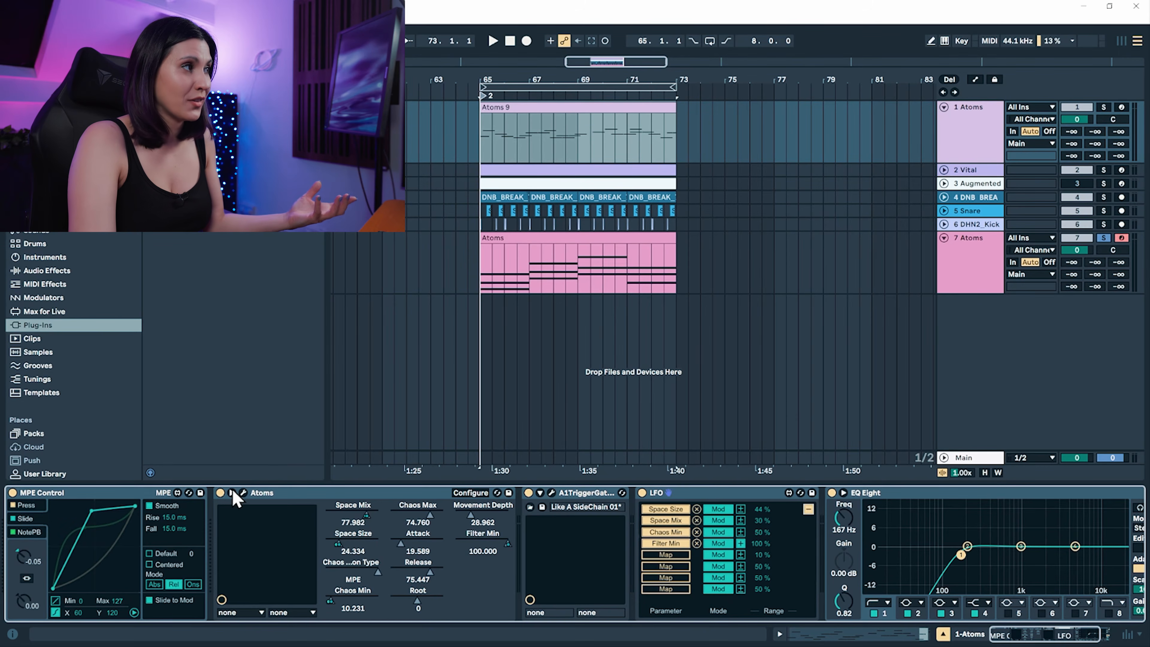
left_click(233, 493)
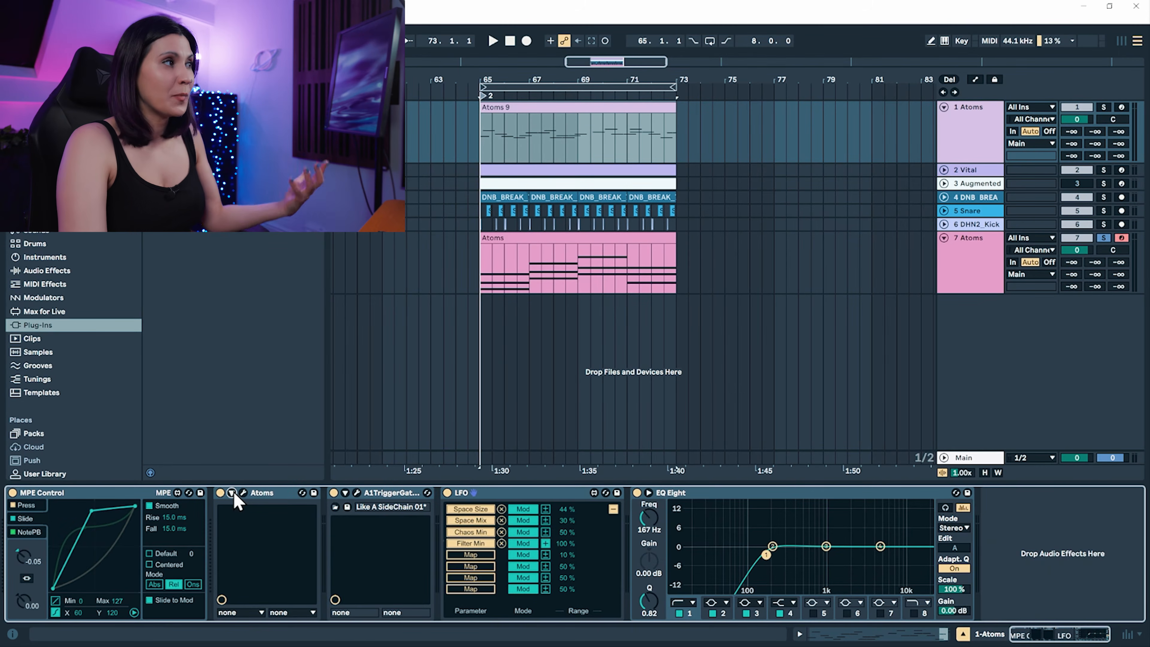
left_click(232, 493)
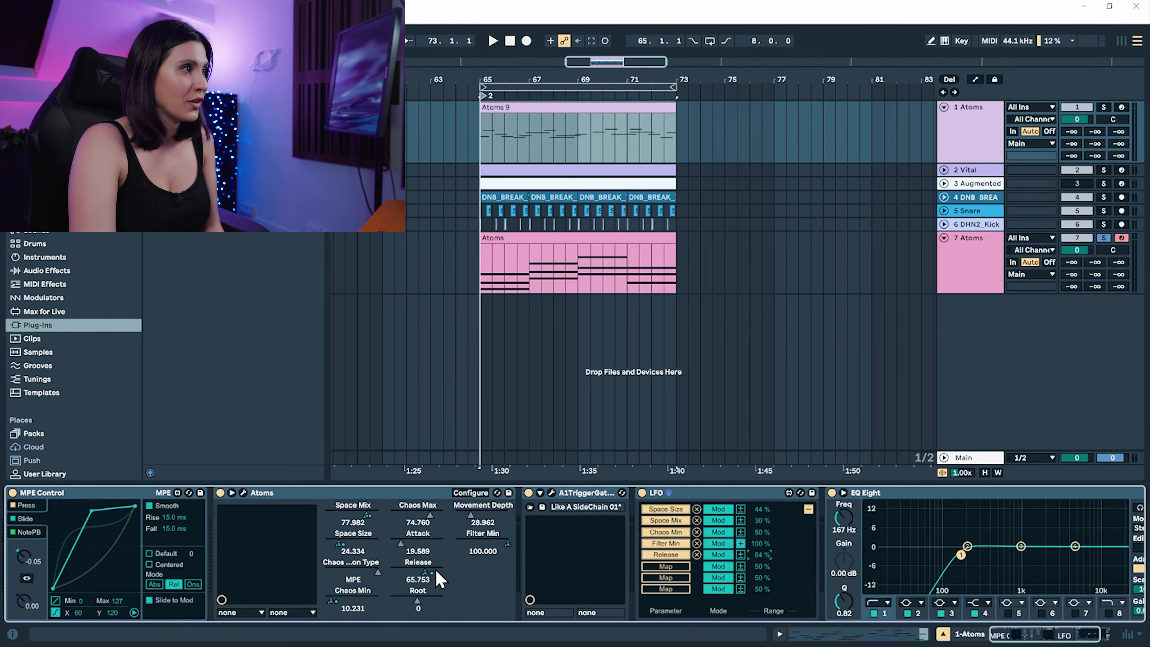
Solo track 1 Atoms for playback and delete track 7 Atoms from the arrangement
left_click(1104, 106)
key("space")
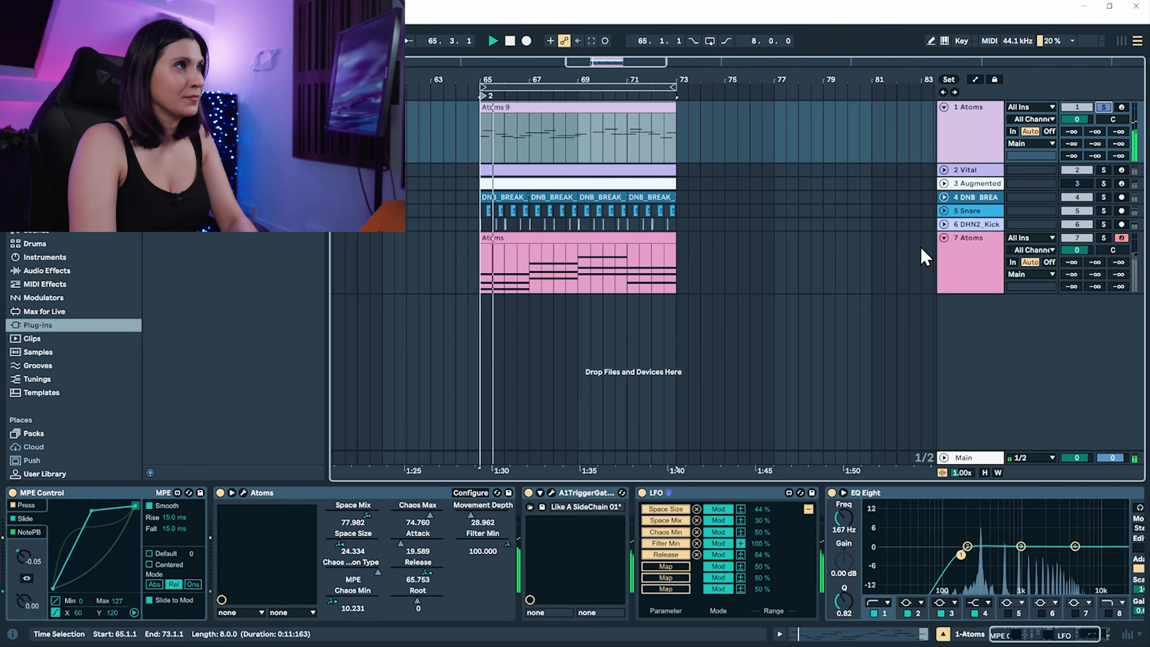
left_click(968, 265)
key("Delete")
left_click(976, 143)
left_click(972, 135)
key("space")
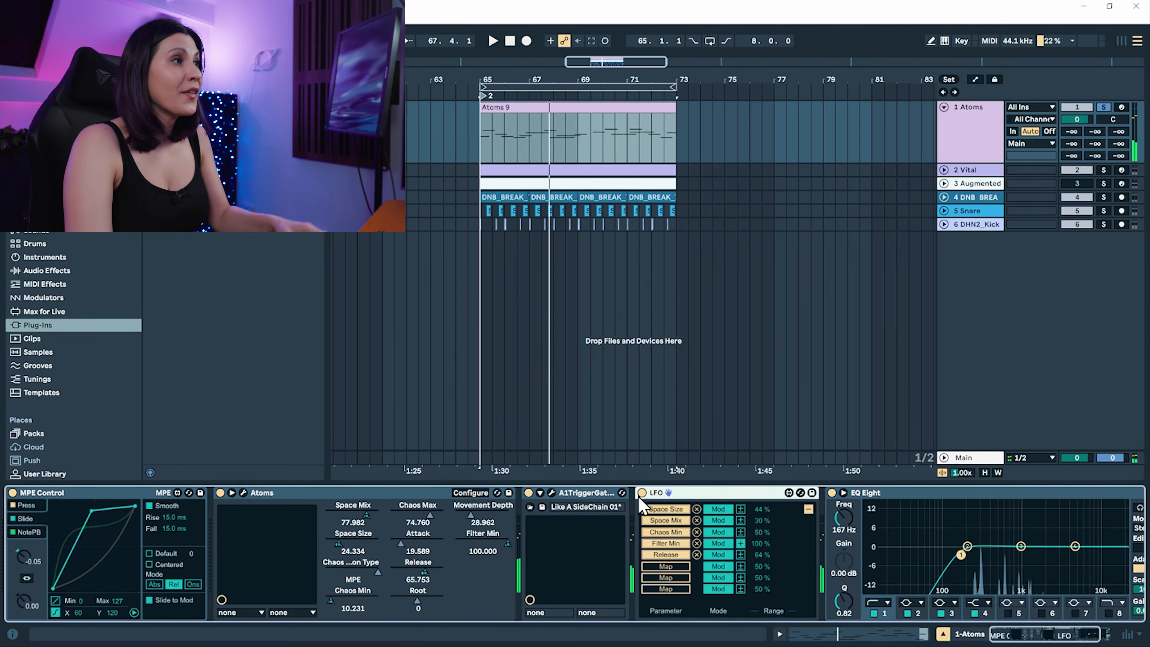
Switch off the LFO on track 1 and audition the soloed pad without its modulation
left_click(642, 493)
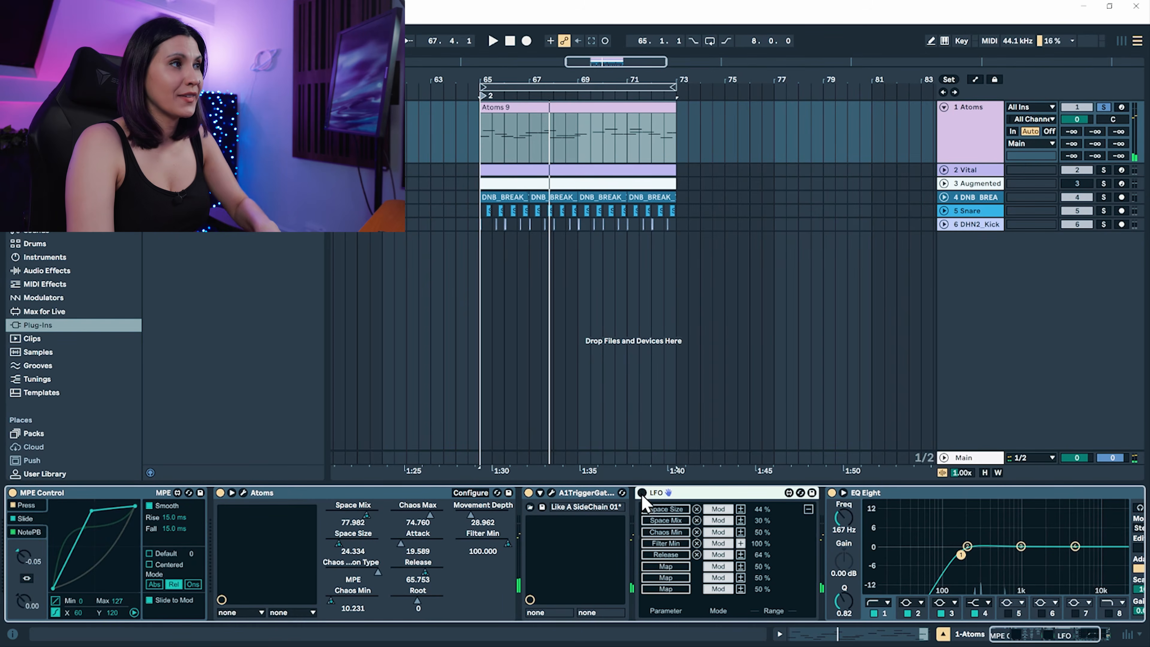
left_click(484, 140)
key("space")
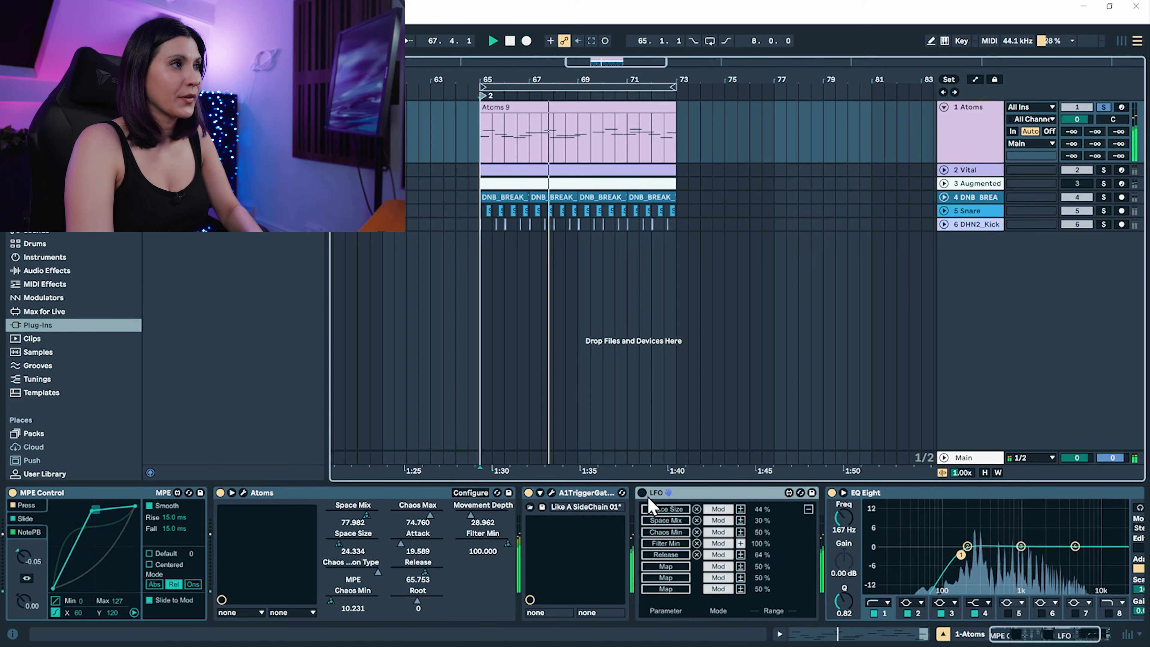
key("space")
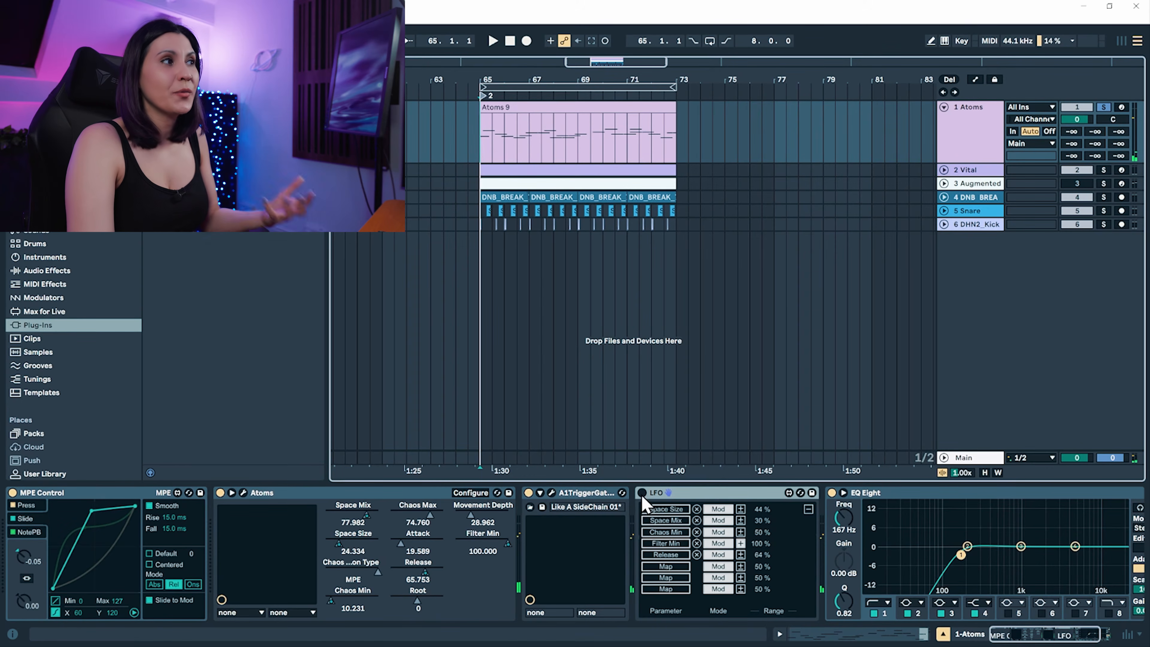